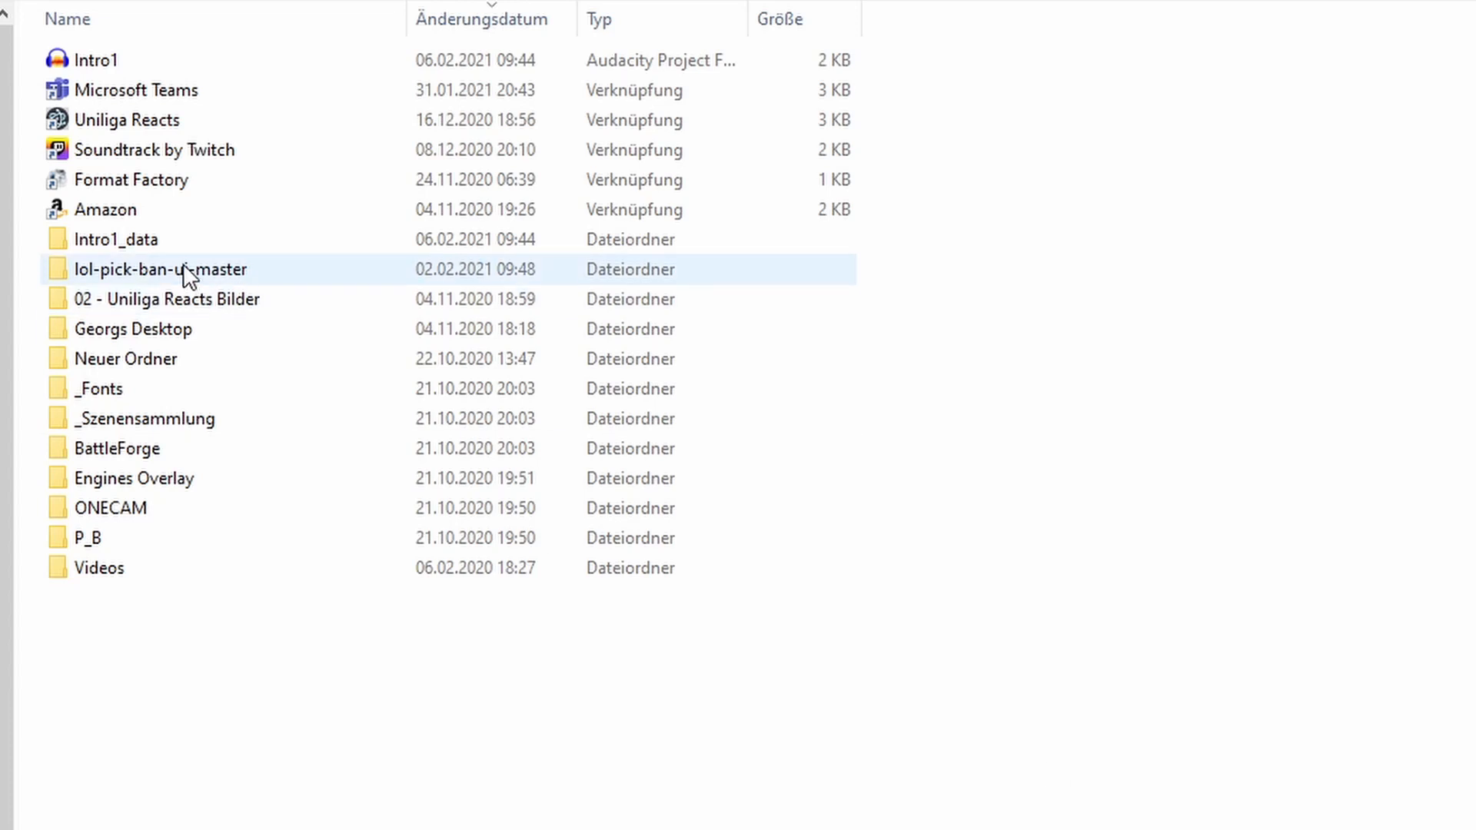
# Open the lol-pick-ban-ui-master folder and run npm install in a PowerShell window opened there
pyautogui.click(183, 269)
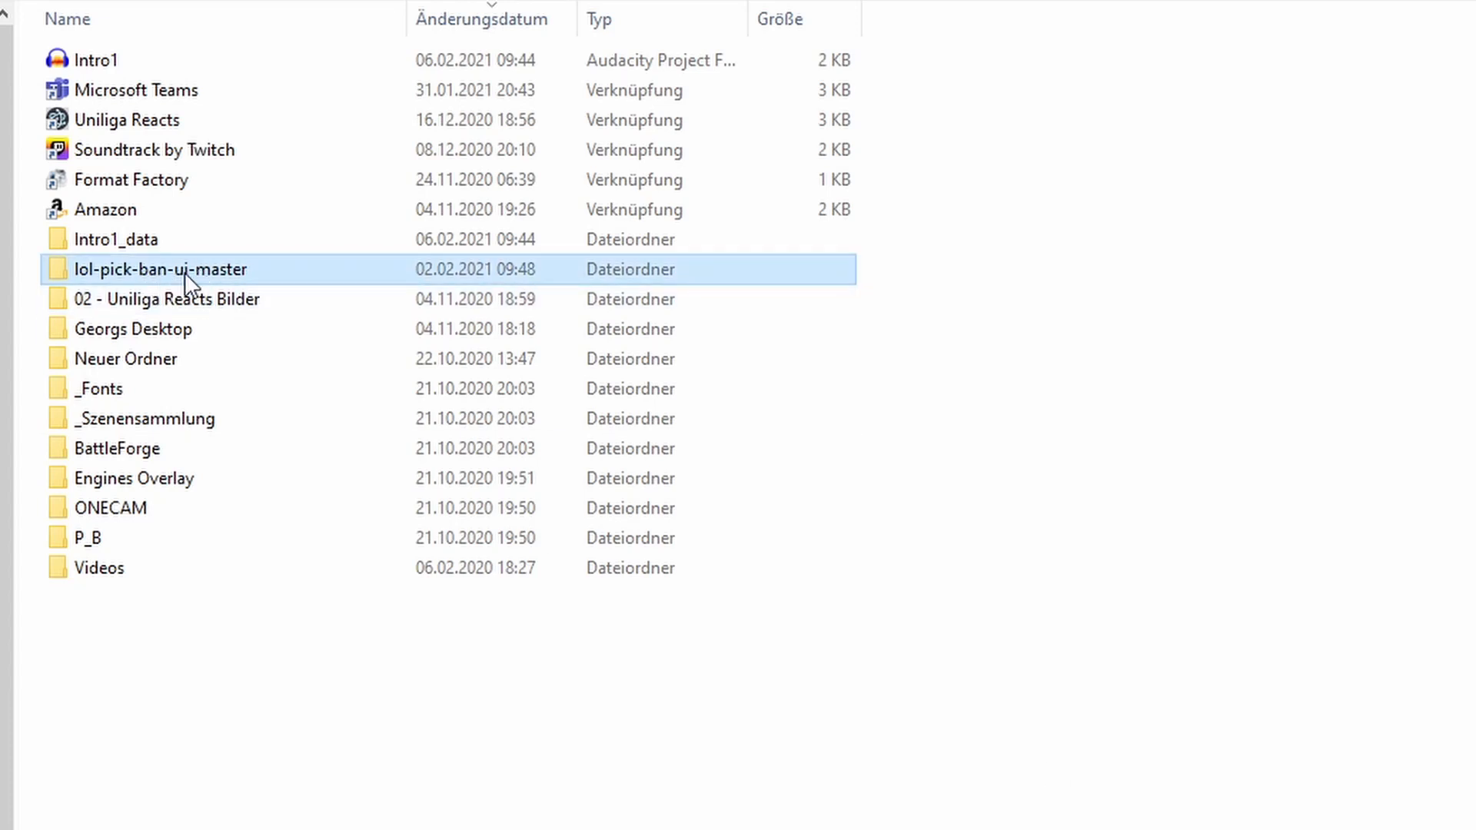
pyautogui.doubleClick(197, 266)
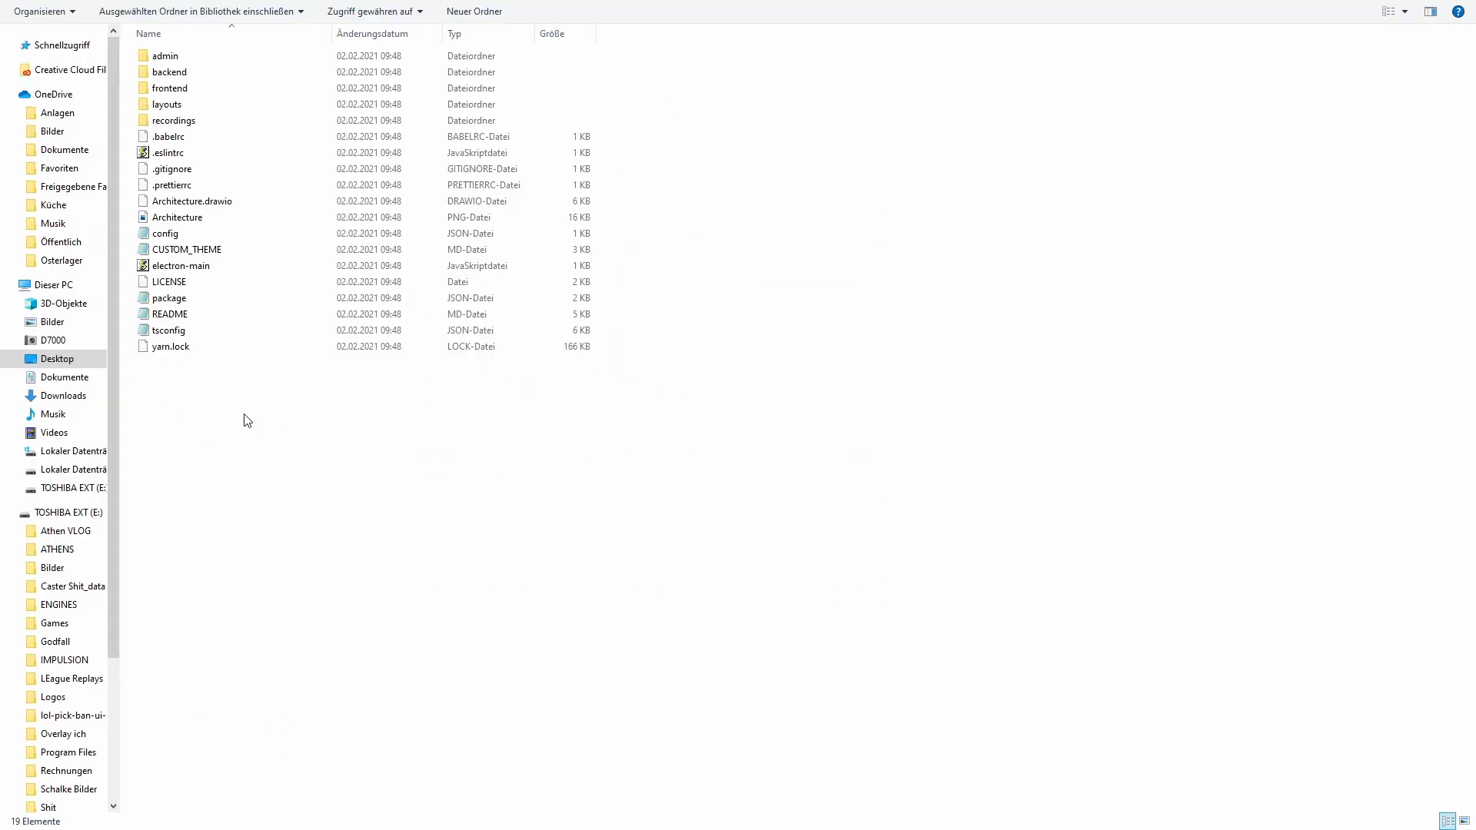
pyautogui.rightClick(242, 421)
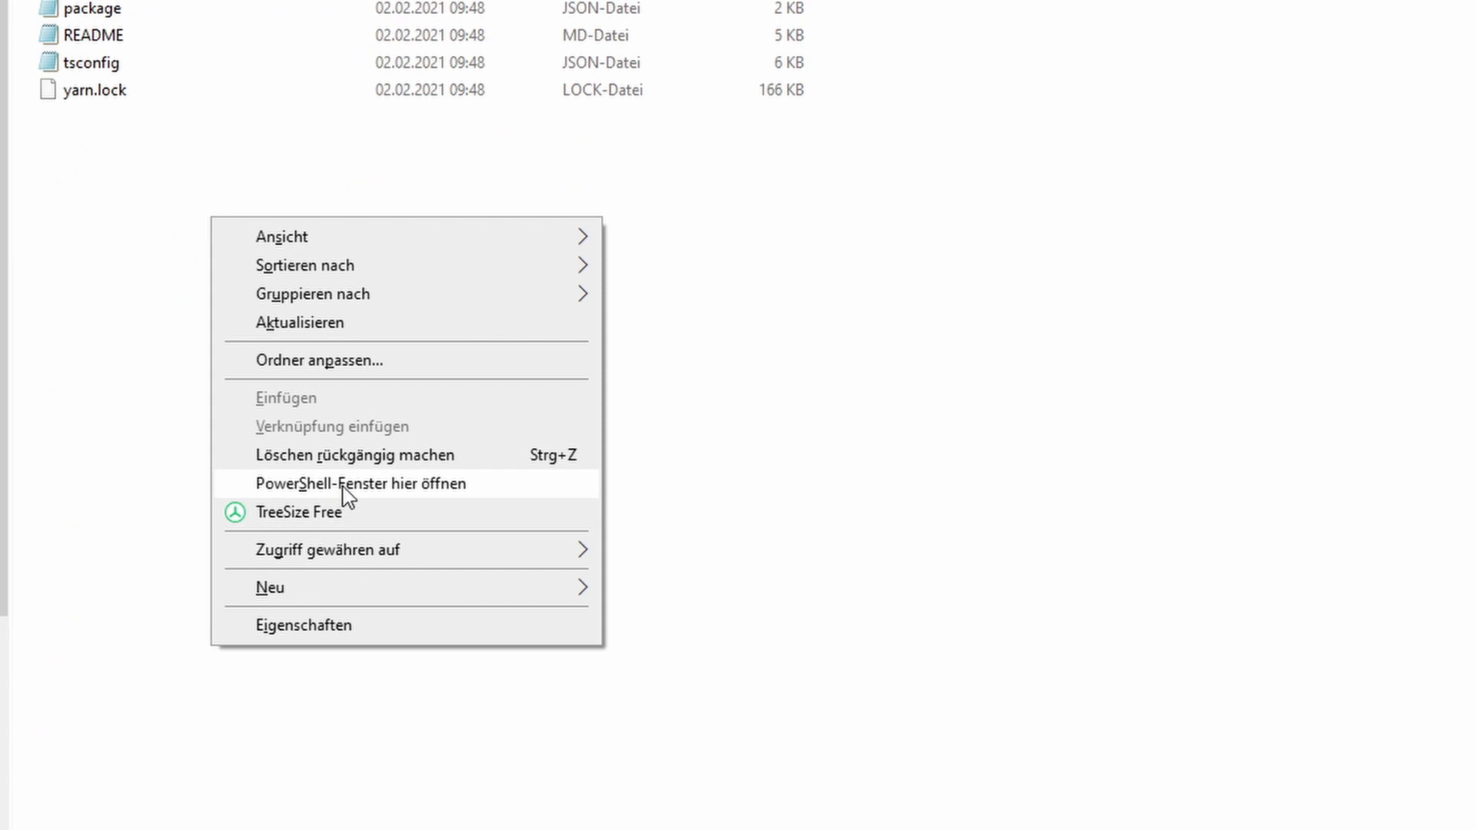
pyautogui.click(346, 485)
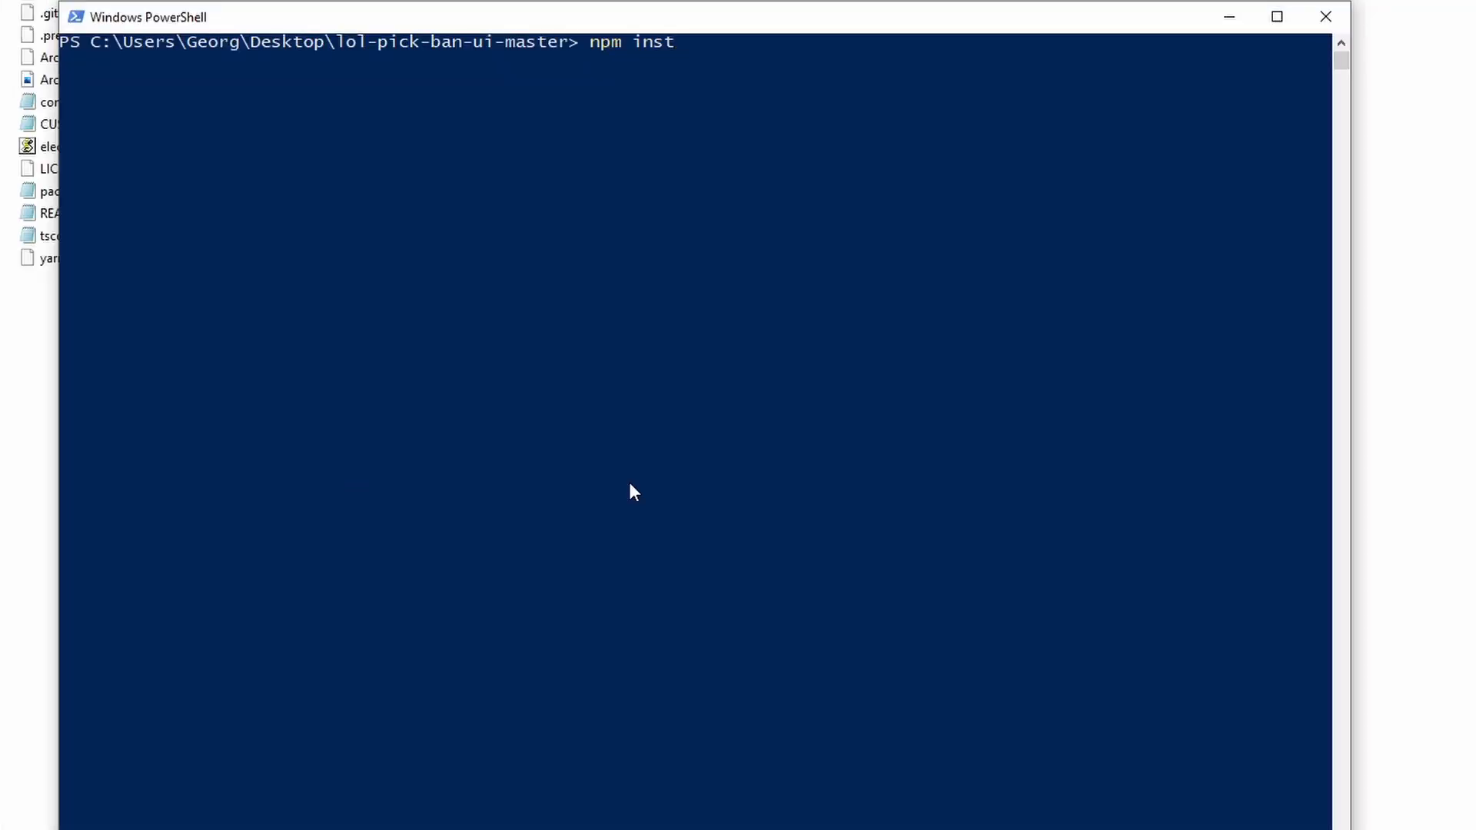
pyautogui.write('npm install')
pyautogui.press('Return')
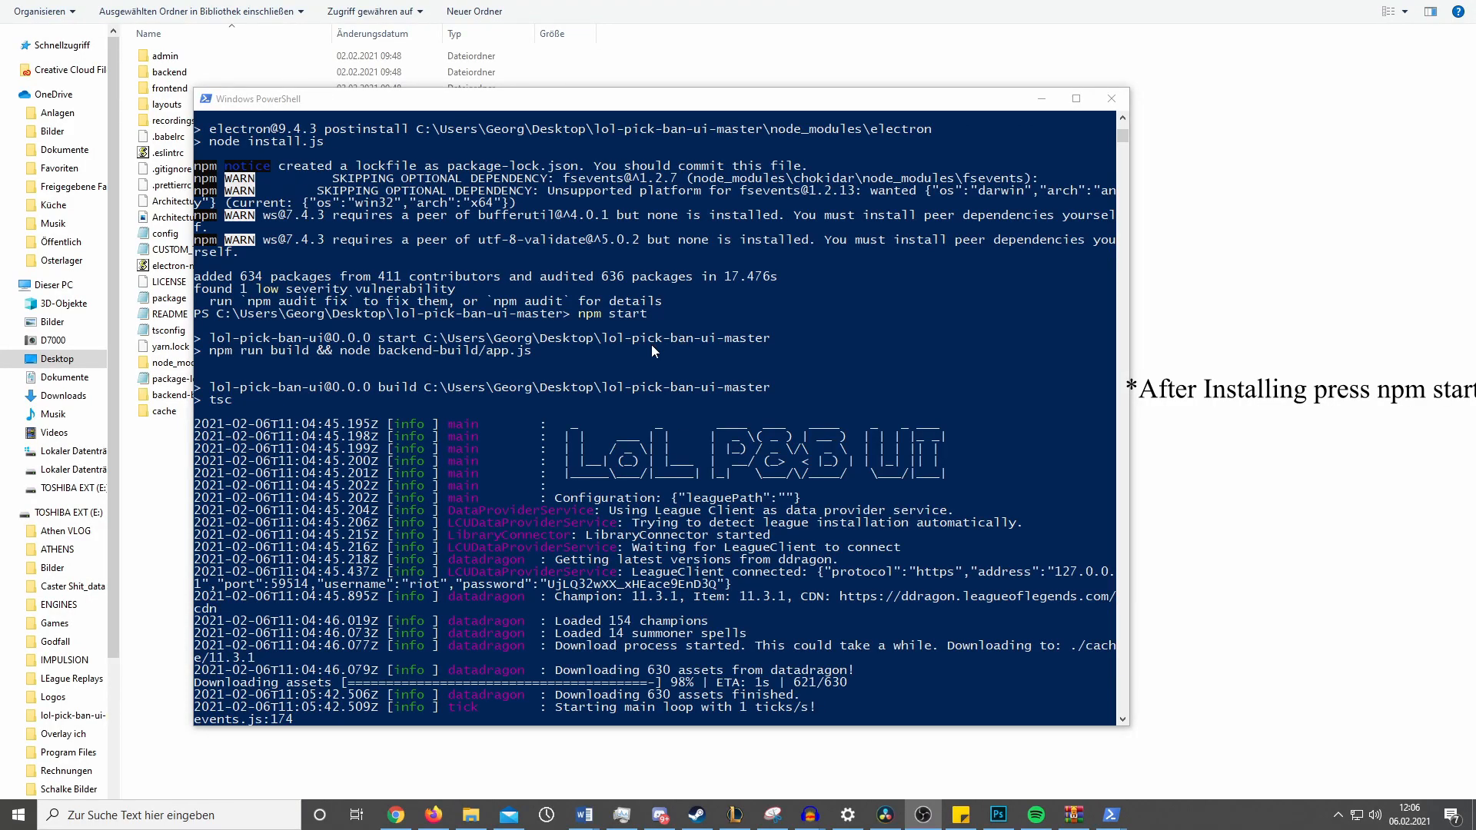
pyautogui.click(1042, 100)
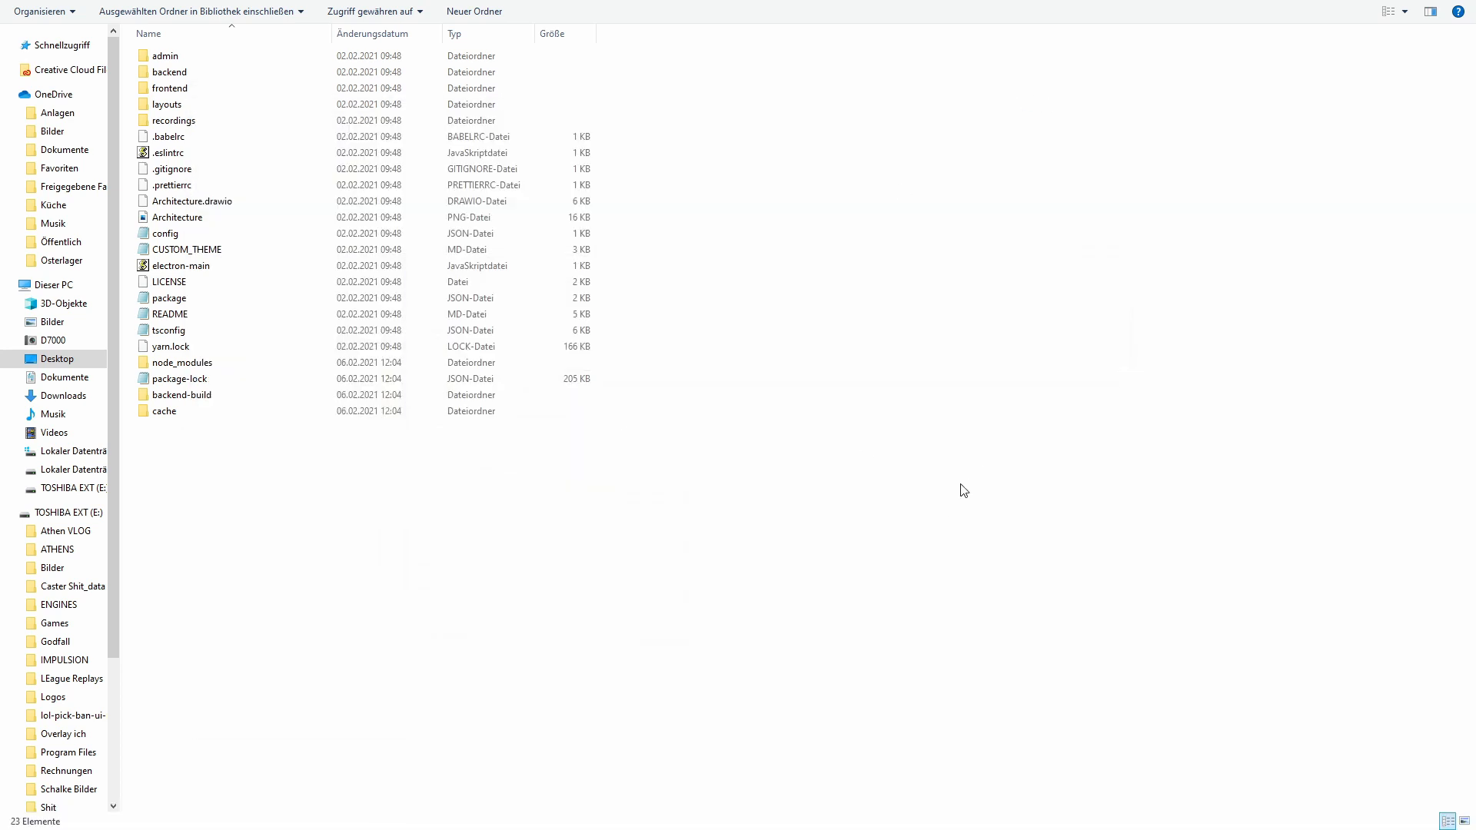
# Open the layout-volu-europe folder inside layouts and run npm install from a PowerShell window there
pyautogui.doubleClick(169, 106)
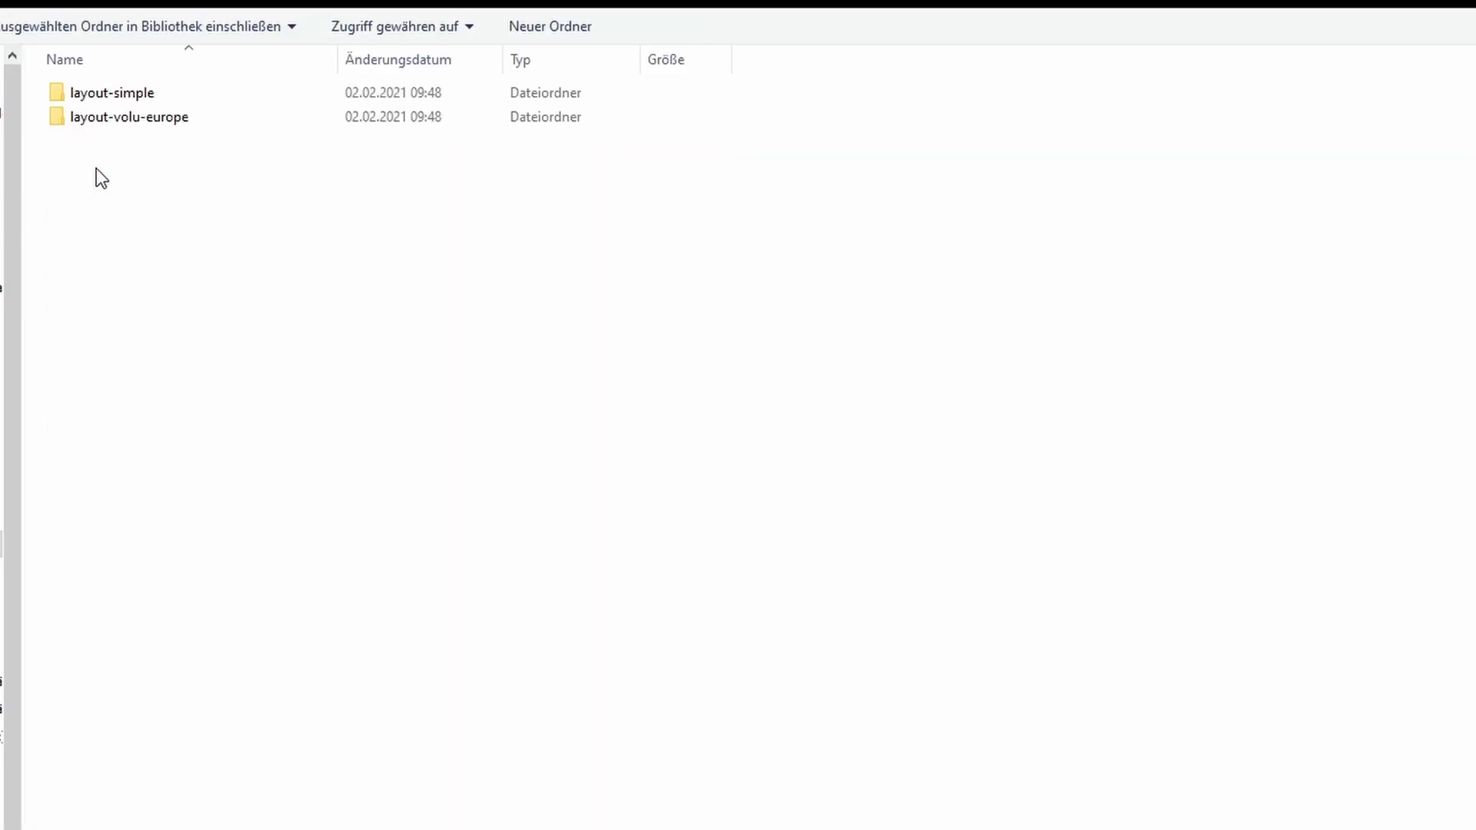
pyautogui.click(120, 121)
pyautogui.doubleClick(120, 121)
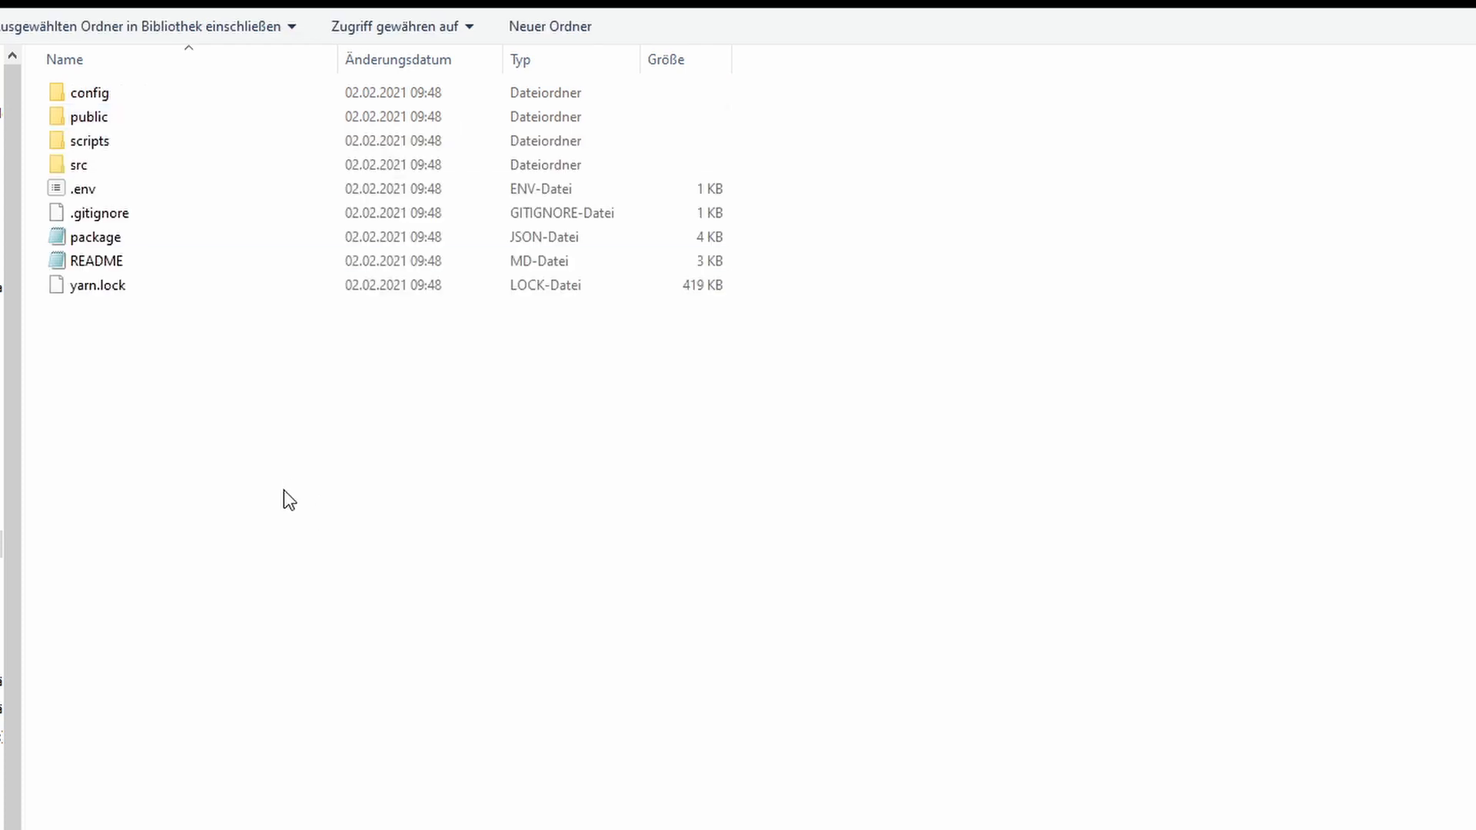
pyautogui.rightClick(264, 493)
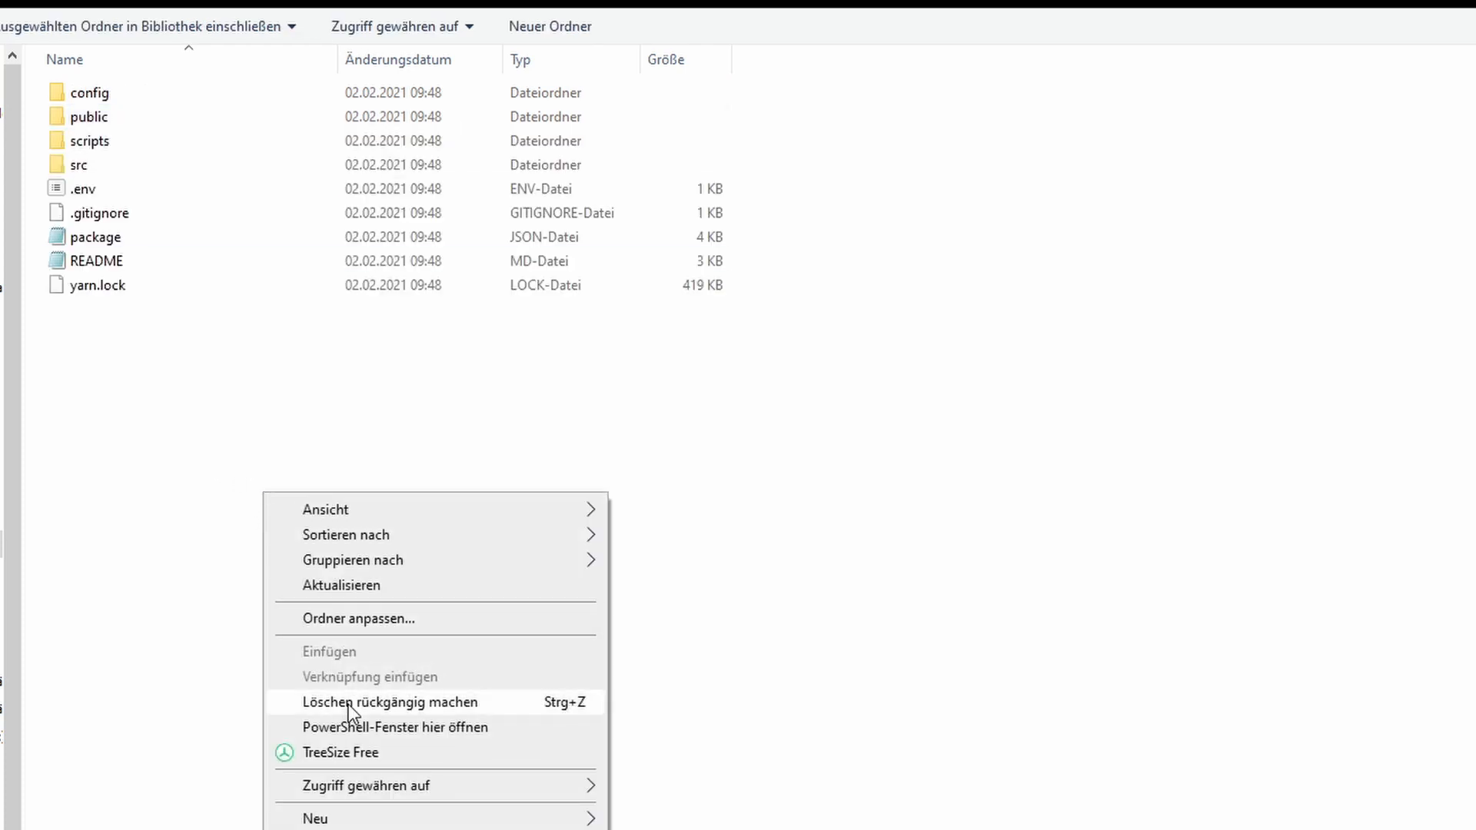
pyautogui.click(353, 730)
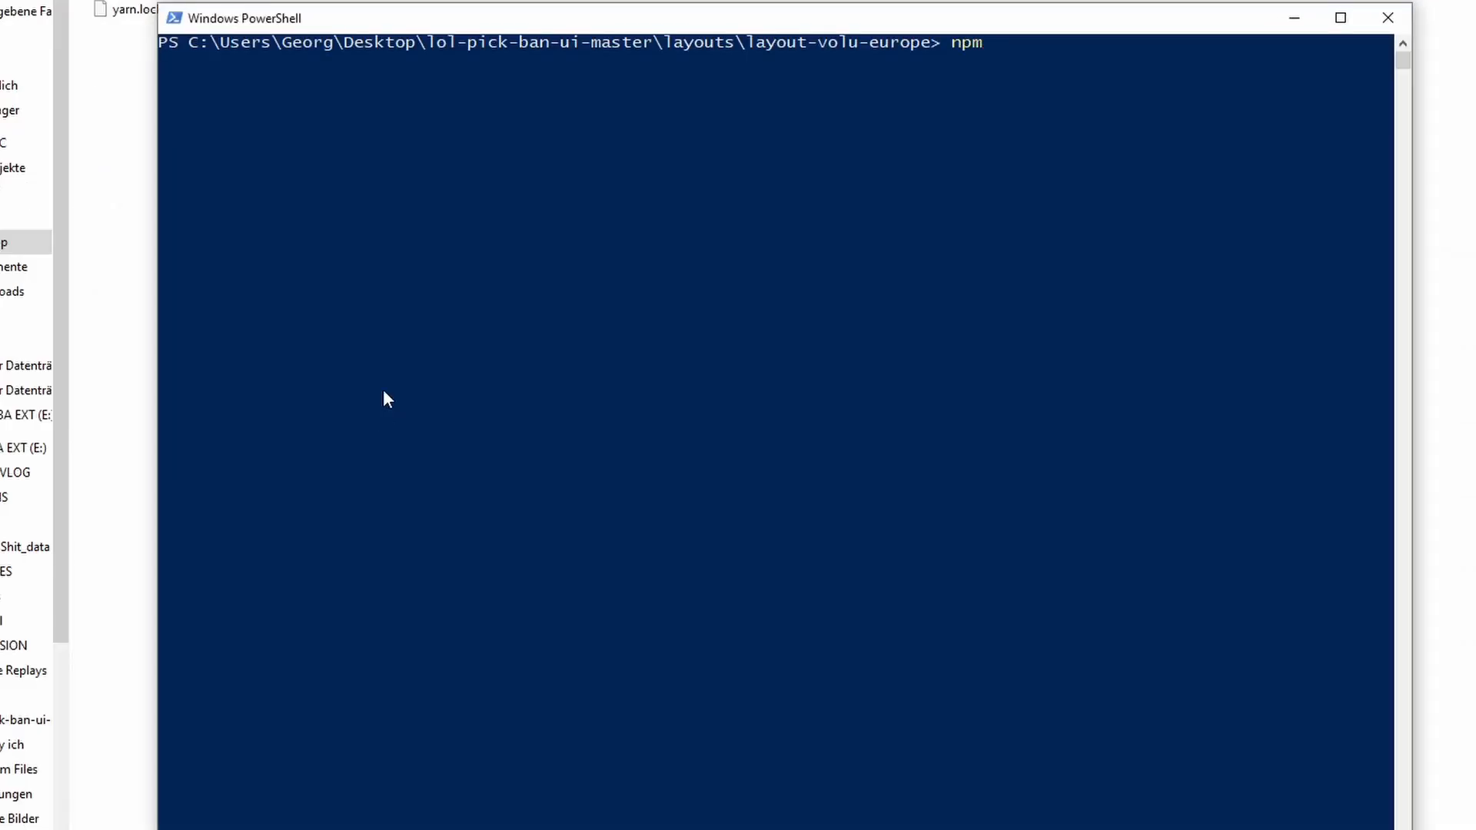
pyautogui.write('npm install')
pyautogui.press('Return')
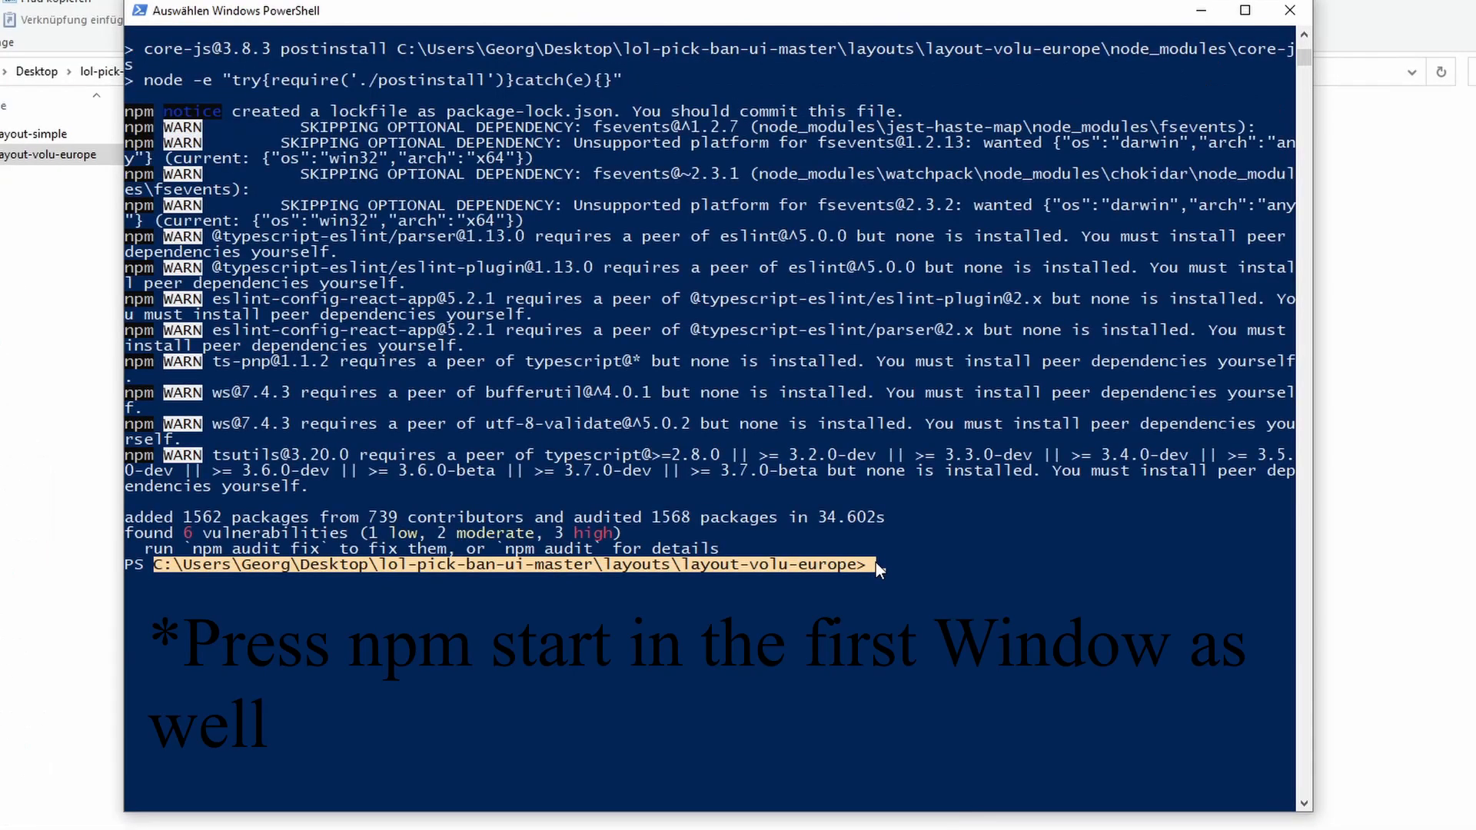
# Start the layout-volu-europe frontend with npm start in its PowerShell window
pyautogui.click(879, 561)
pyautogui.rightClick(878, 562)
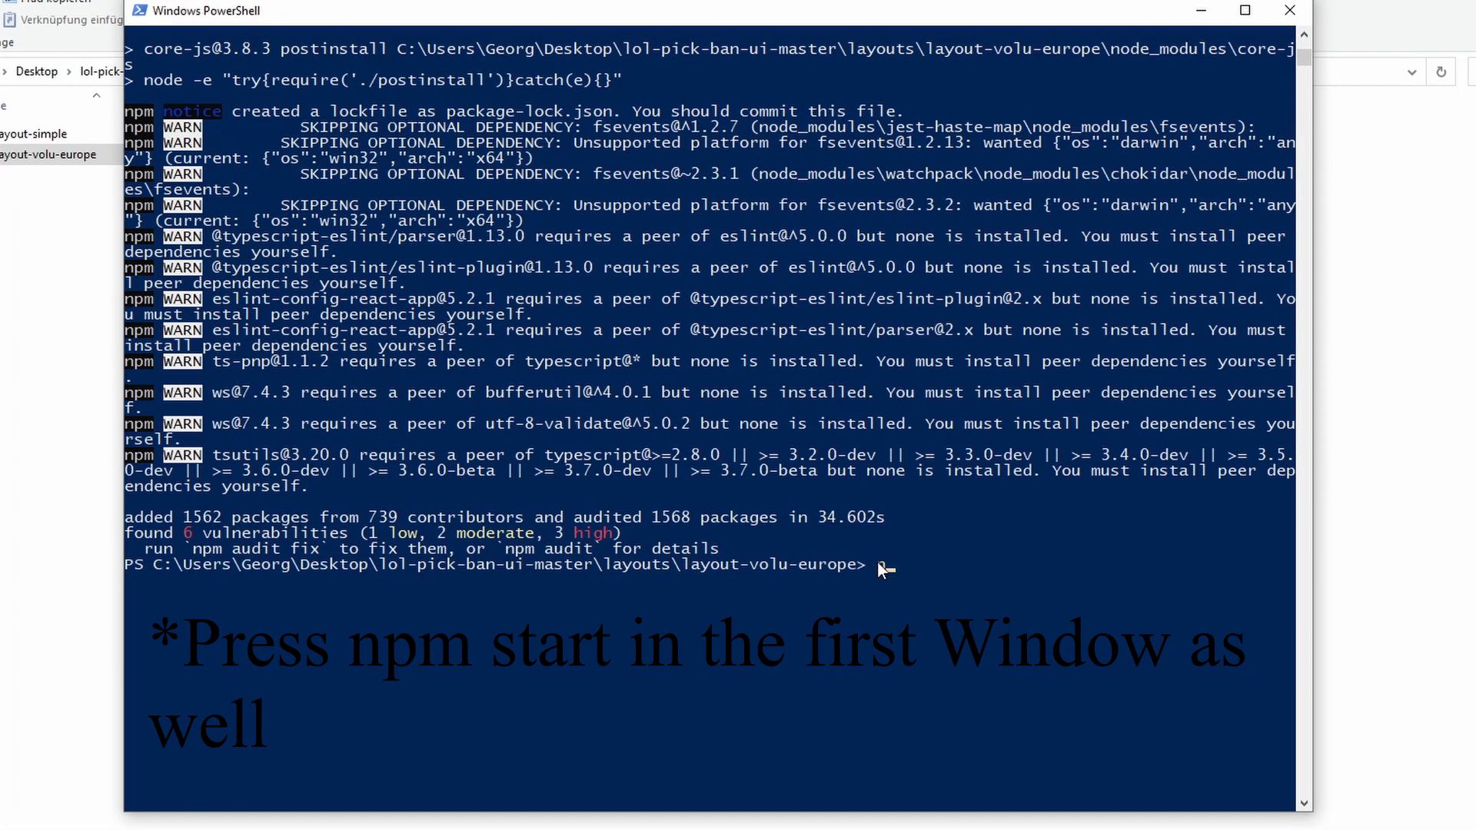
pyautogui.write('npm start')
pyautogui.press('Return')
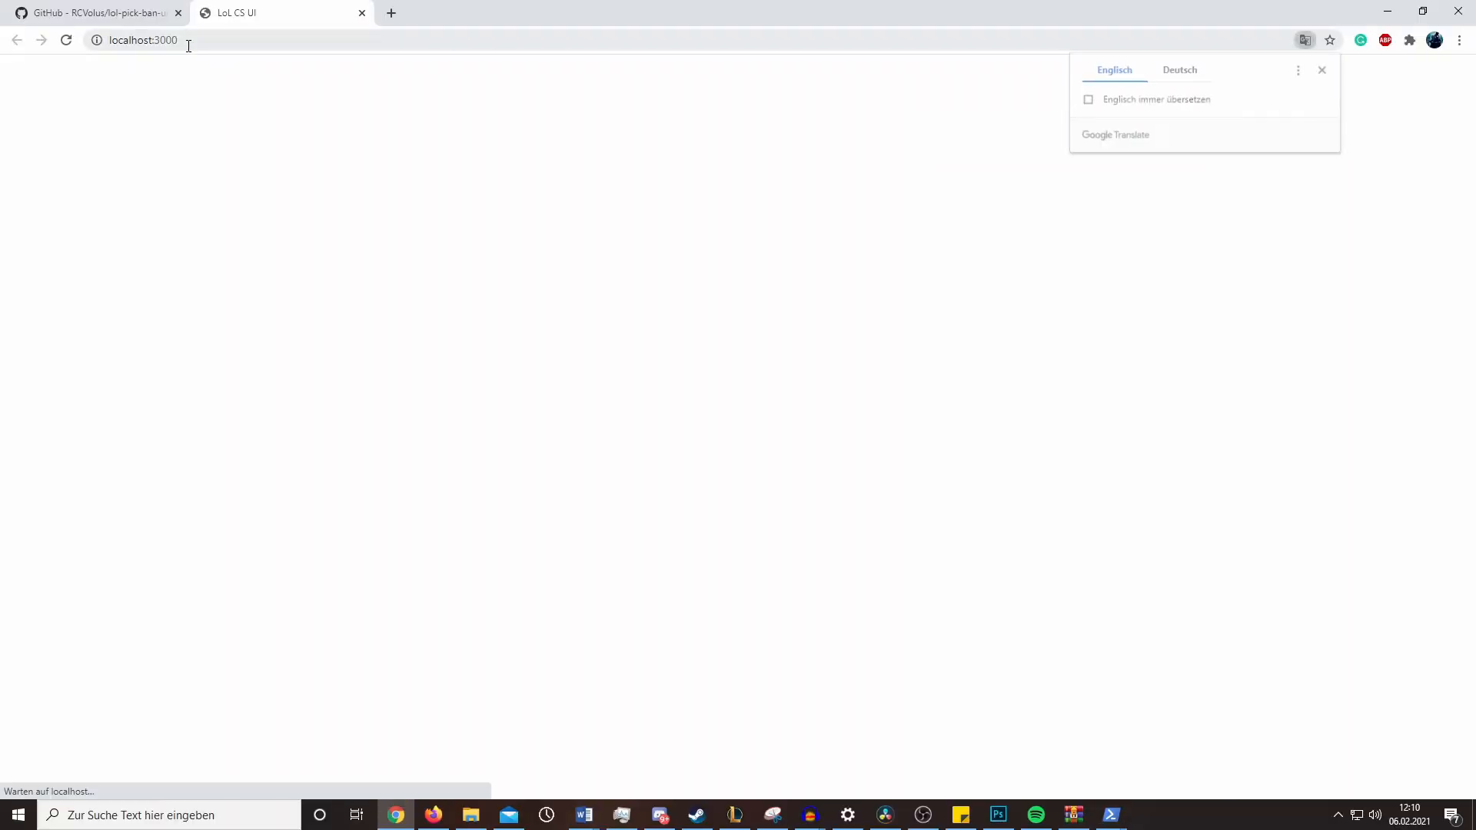
# Examine the error shown on the localhost:3000 page and the local and network addresses listed in the npm window
pyautogui.moveTo(347, 74); pyautogui.dragTo(452, 75)
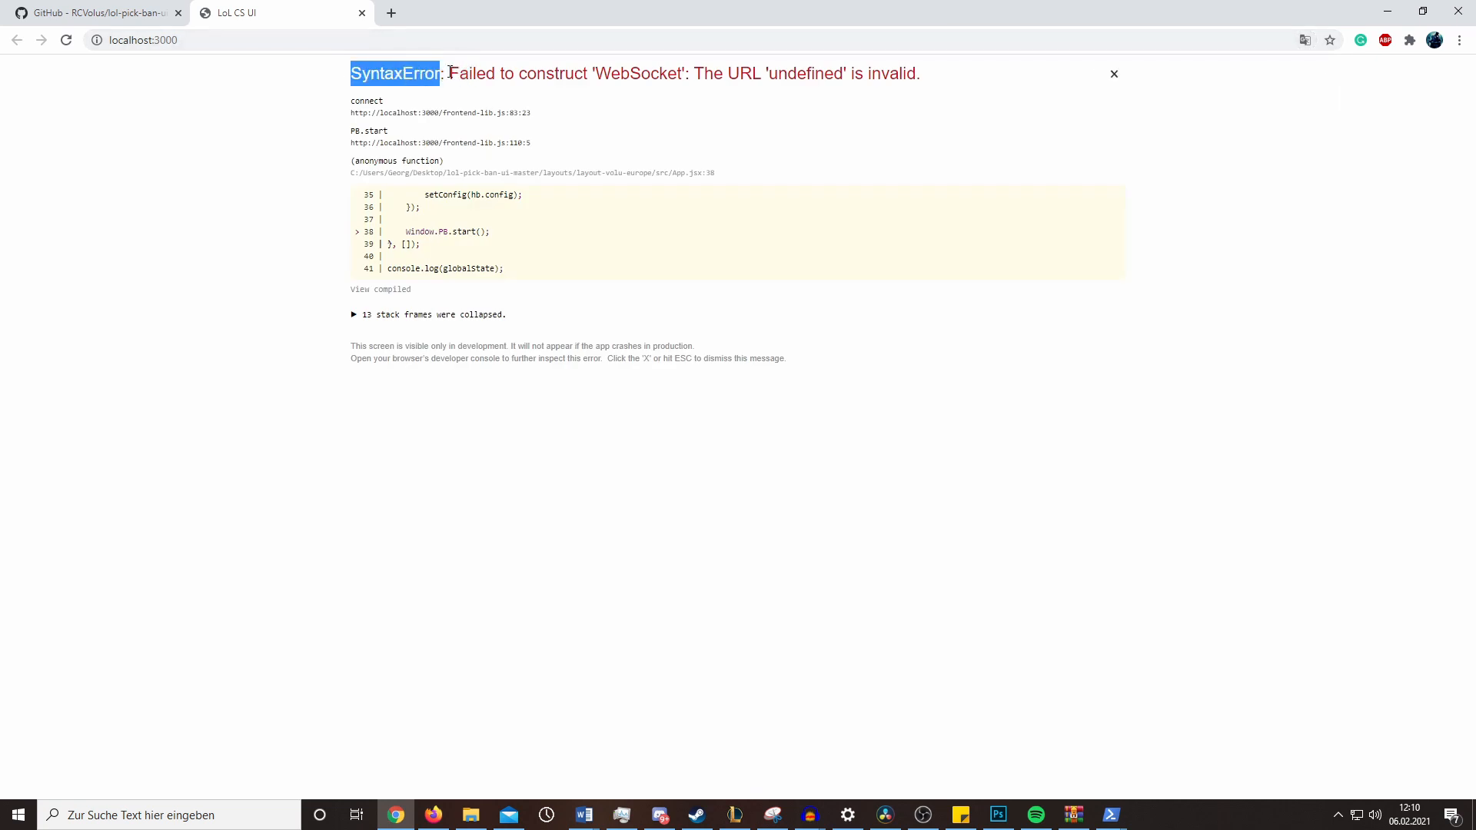
pyautogui.click(342, 82)
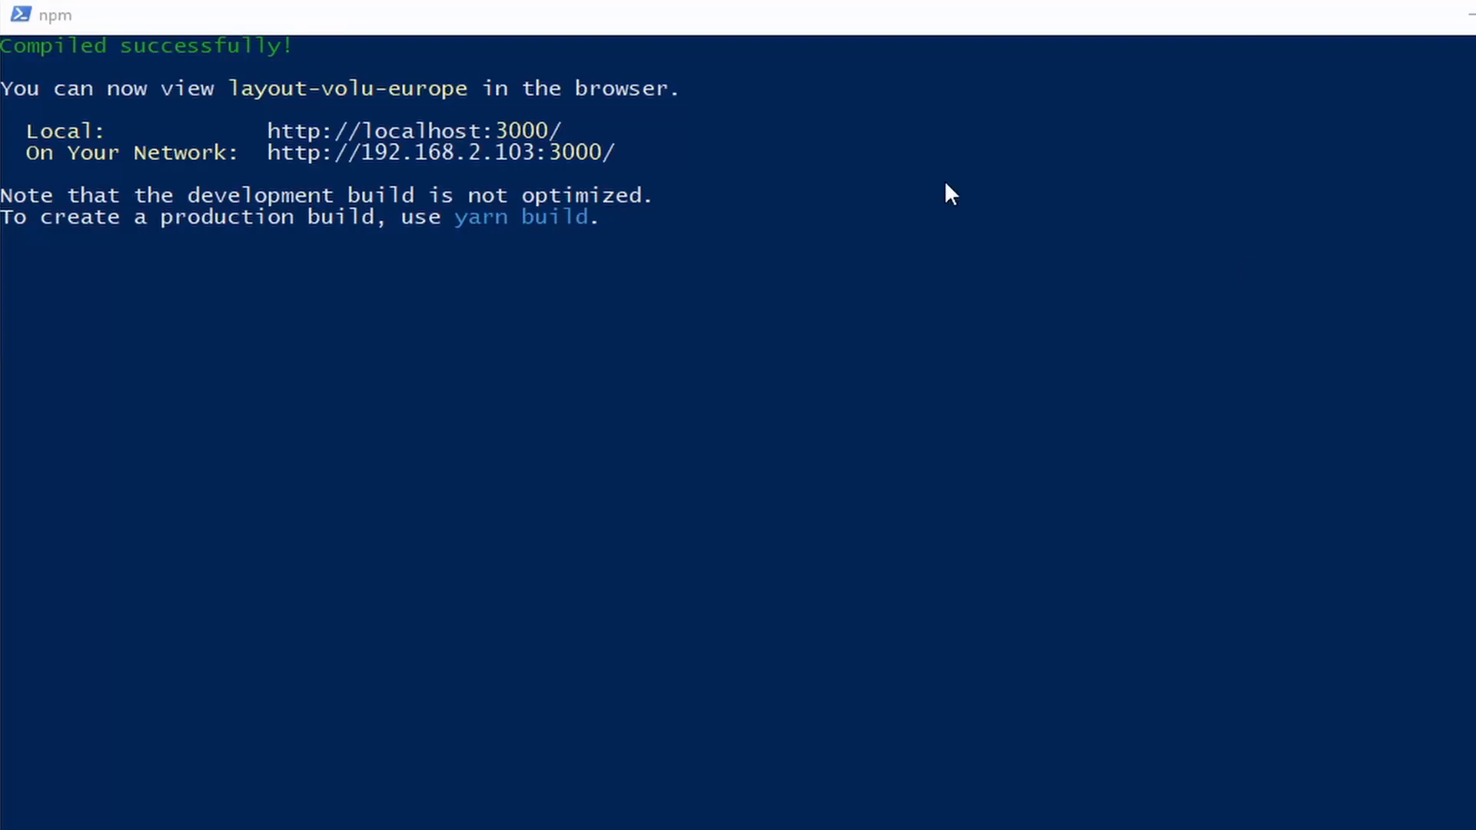
pyautogui.click(398, 137)
pyautogui.moveTo(627, 153); pyautogui.dragTo(286, 145)
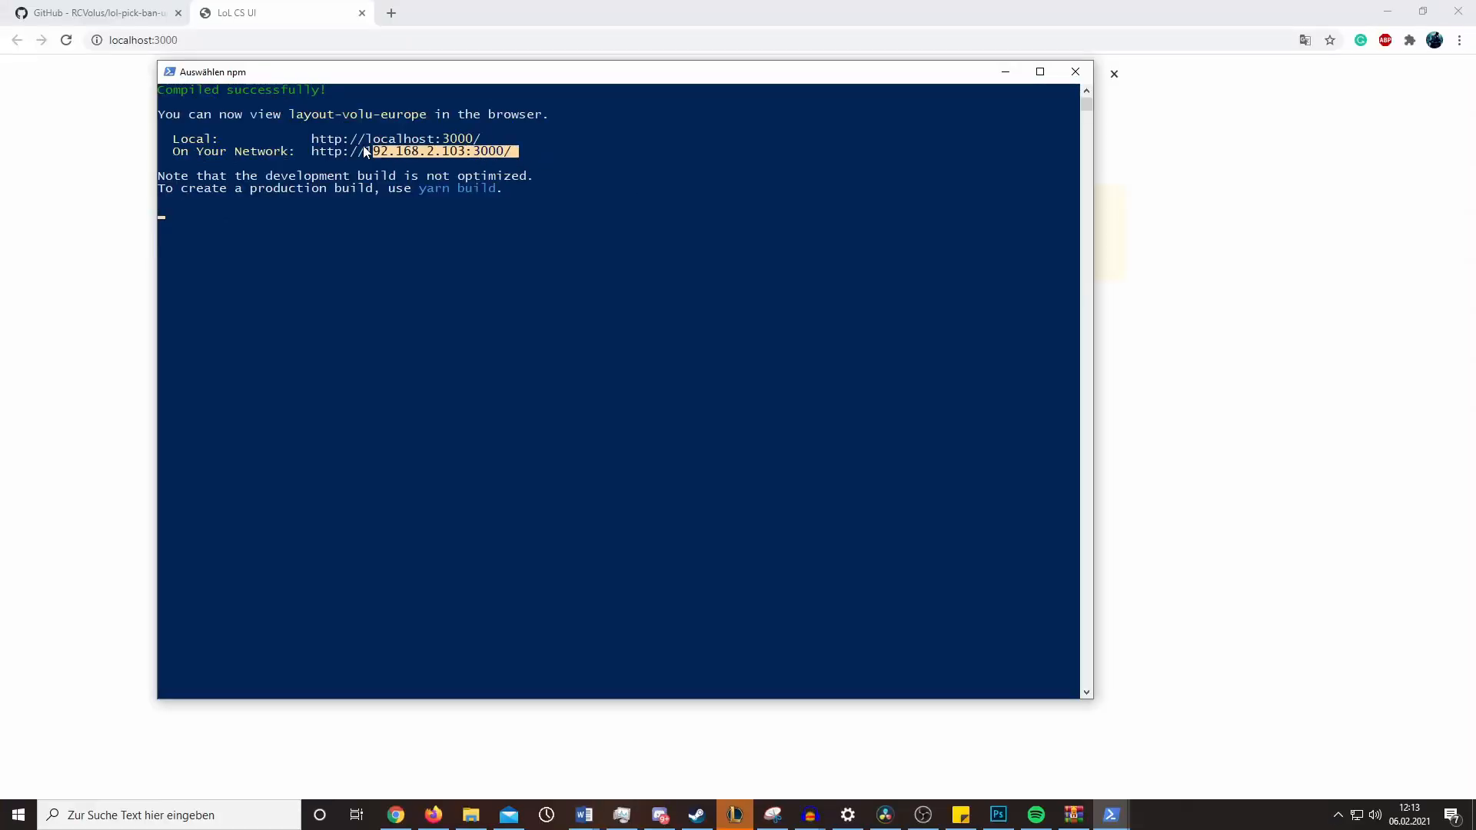
pyautogui.moveTo(363, 145); pyautogui.dragTo(312, 139)
pyautogui.click(312, 146)
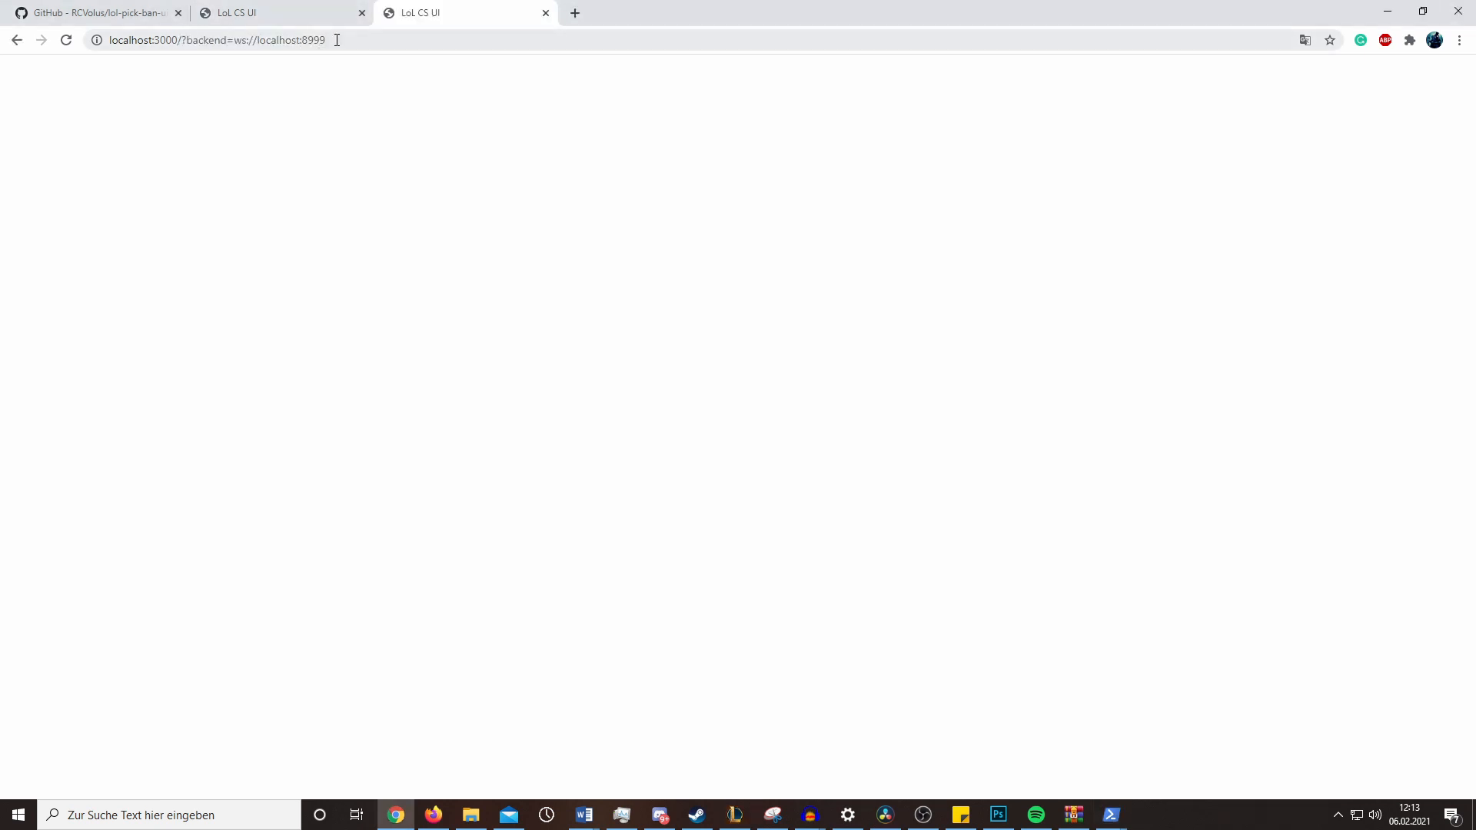
# Review the overlay address localhost:3000/?backend=ws://localhost:8999 in the browser
pyautogui.moveTo(336, 39); pyautogui.dragTo(112, 38)
pyautogui.moveTo(338, 40); pyautogui.dragTo(108, 42)
pyautogui.click(244, 143)
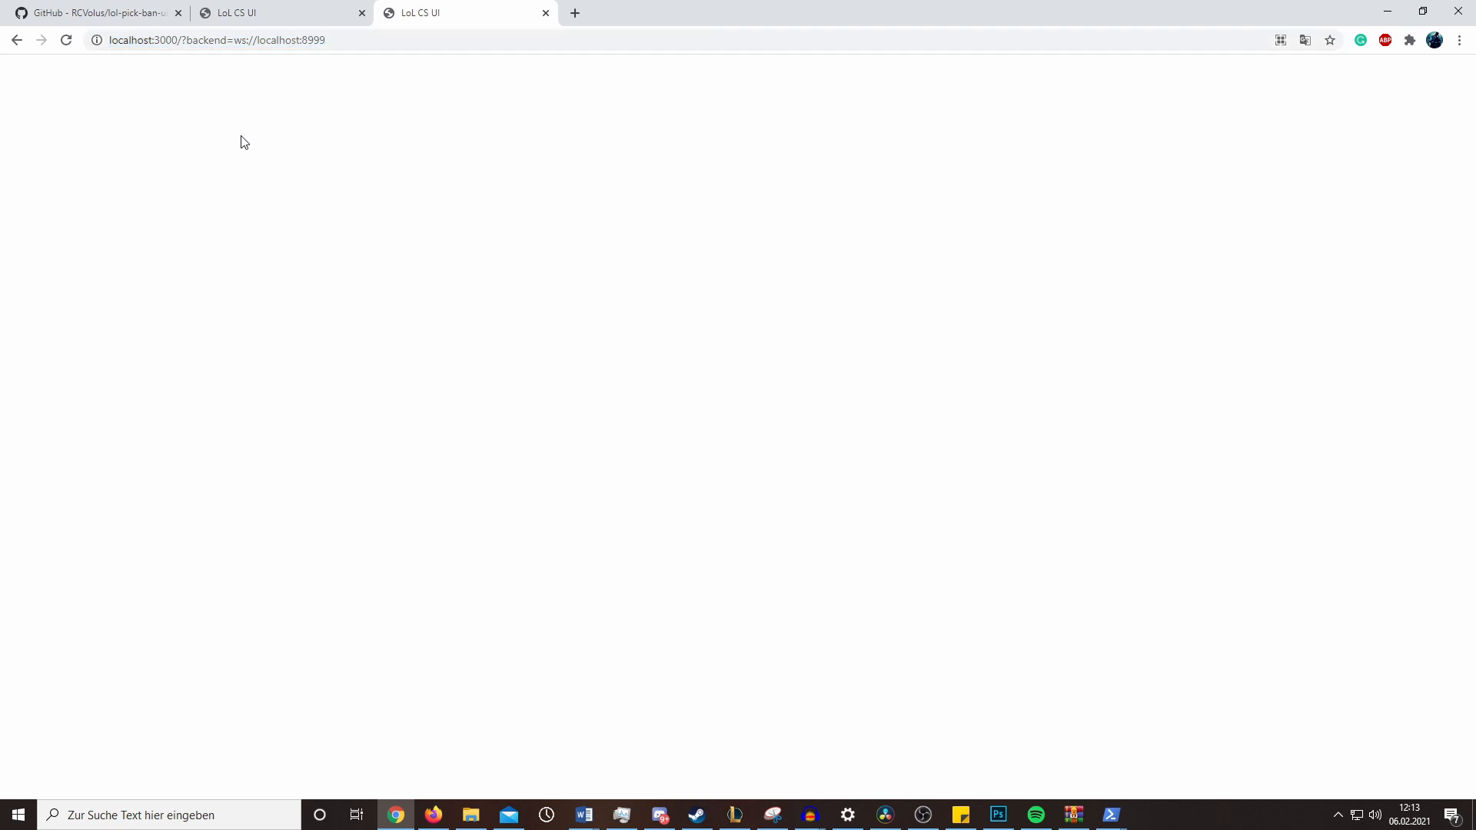
# Switch to the League of Legends client, create a custom Summoner's Rift game with tournament draft and start champion select
pyautogui.click(735, 814)
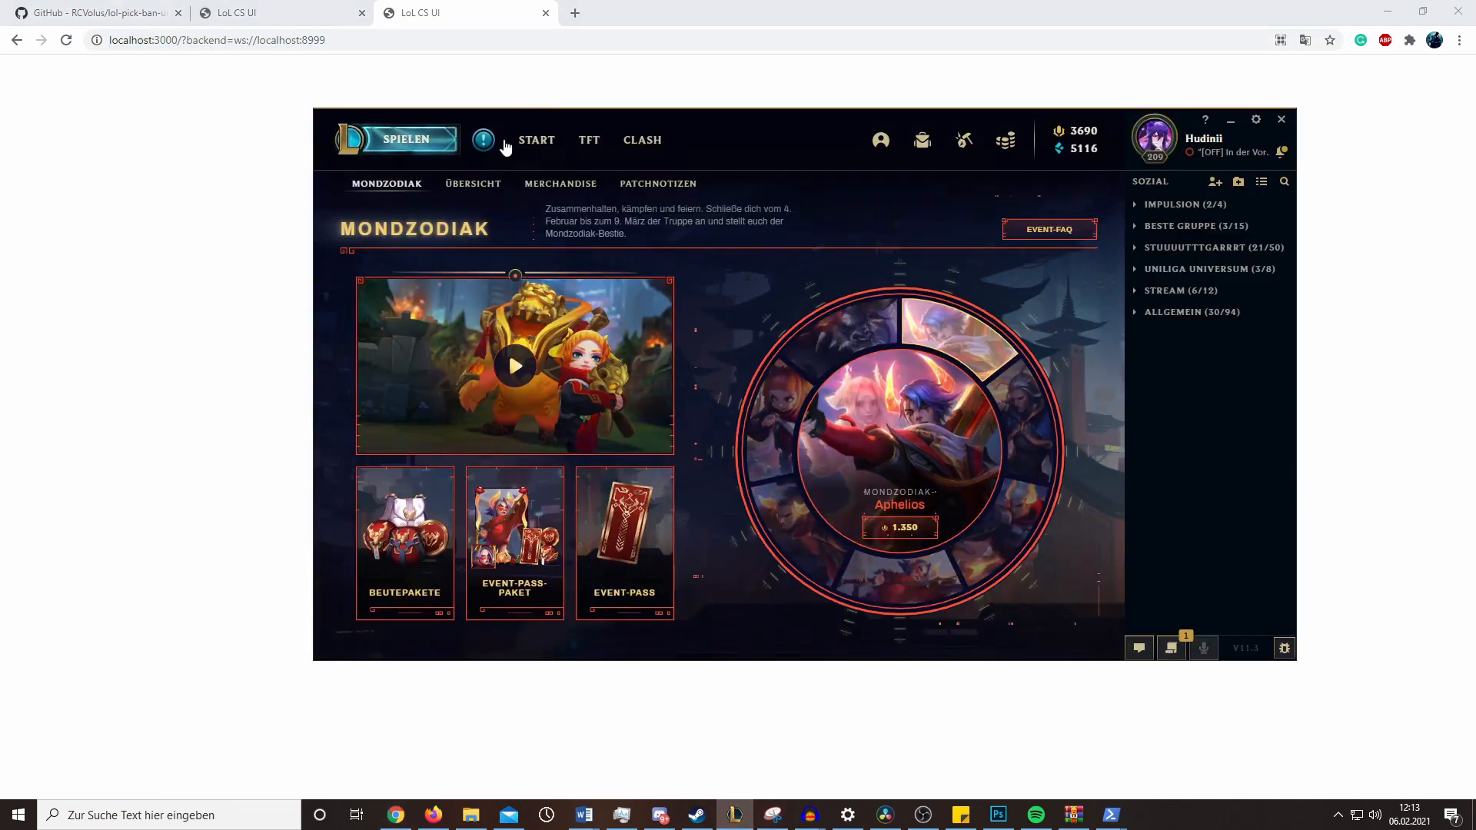
pyautogui.click(408, 142)
pyautogui.click(711, 153)
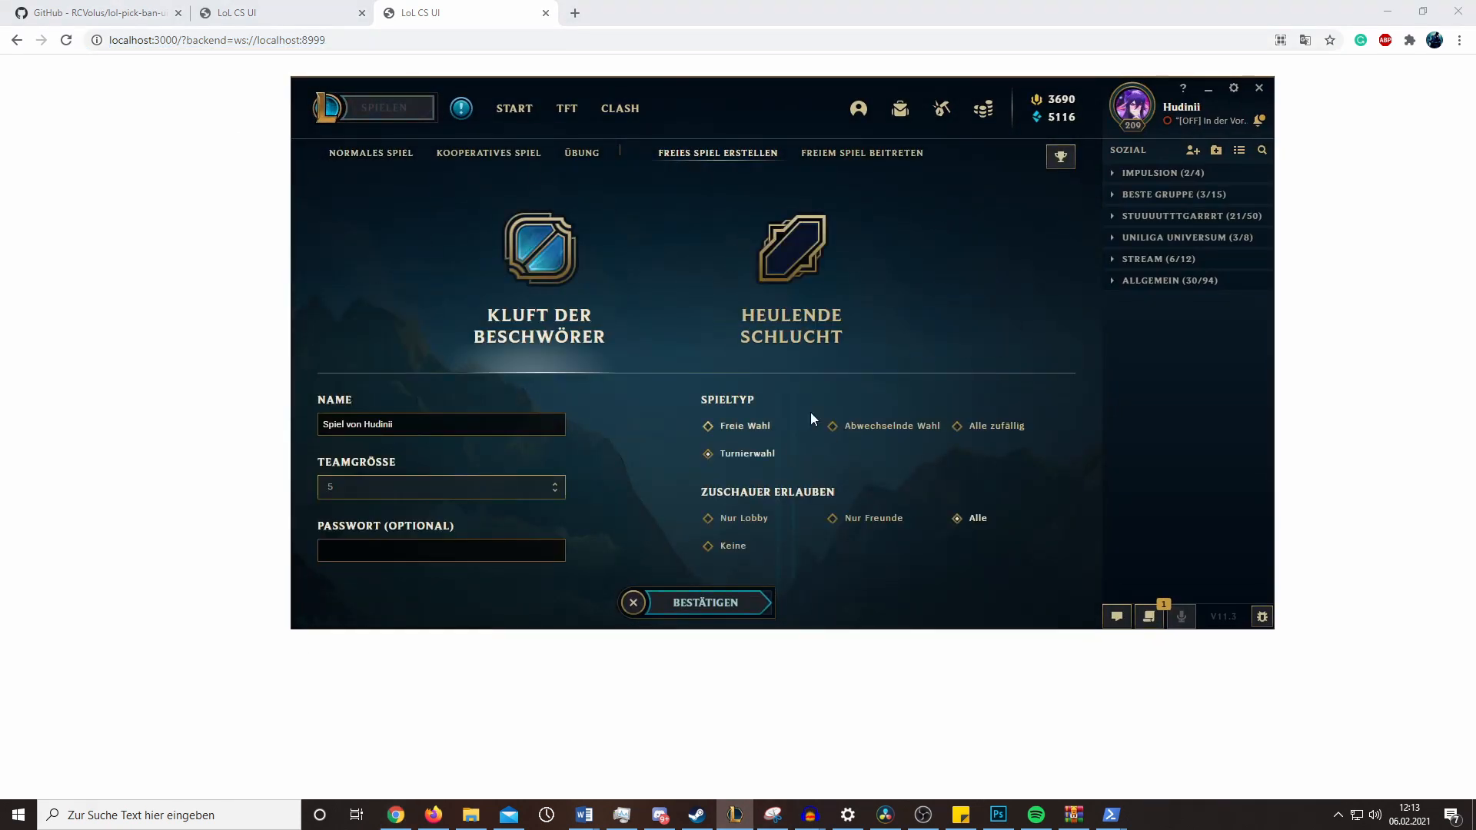
pyautogui.click(724, 602)
pyautogui.click(708, 599)
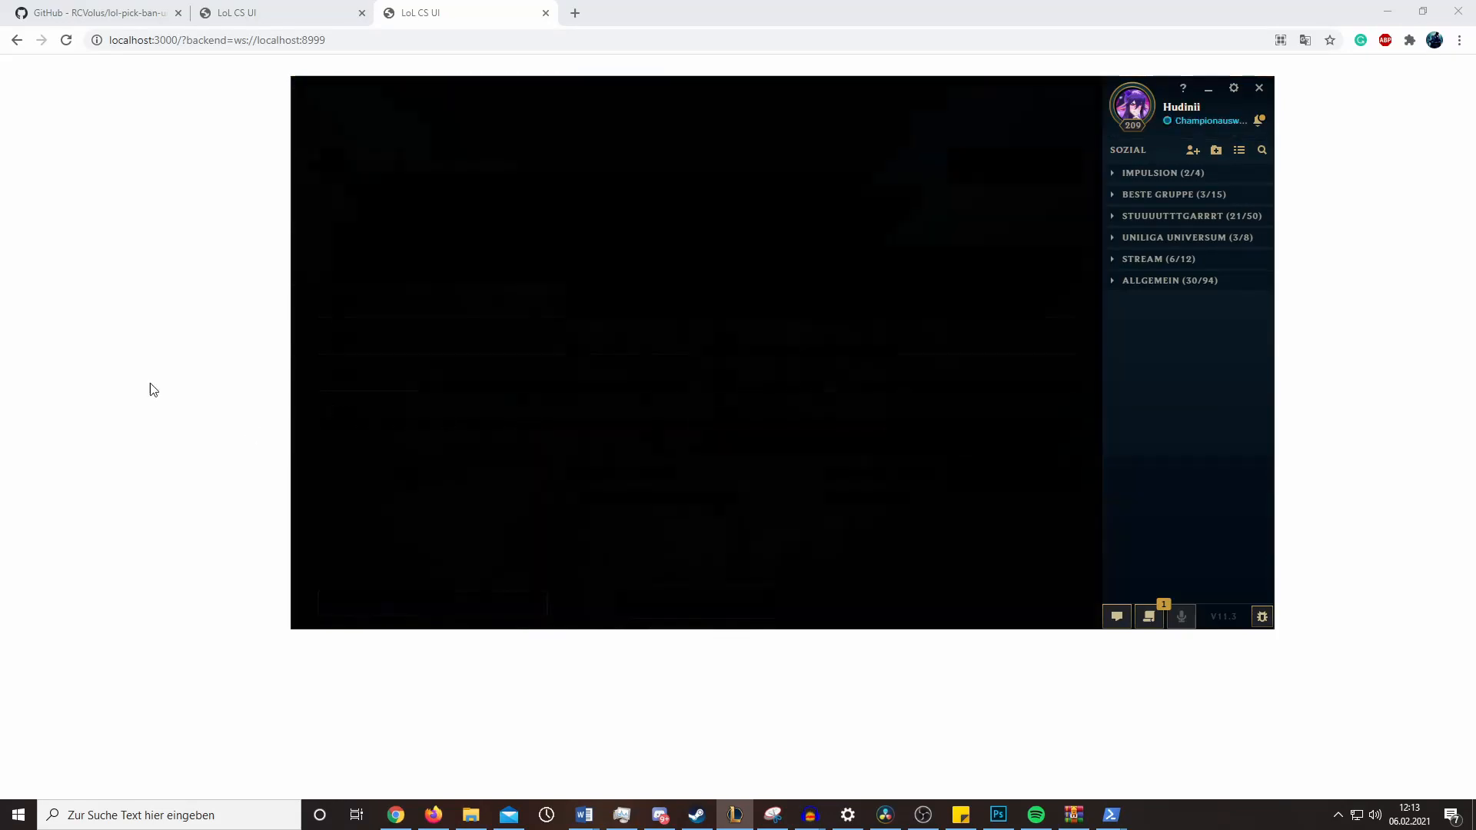
pyautogui.click(106, 302)
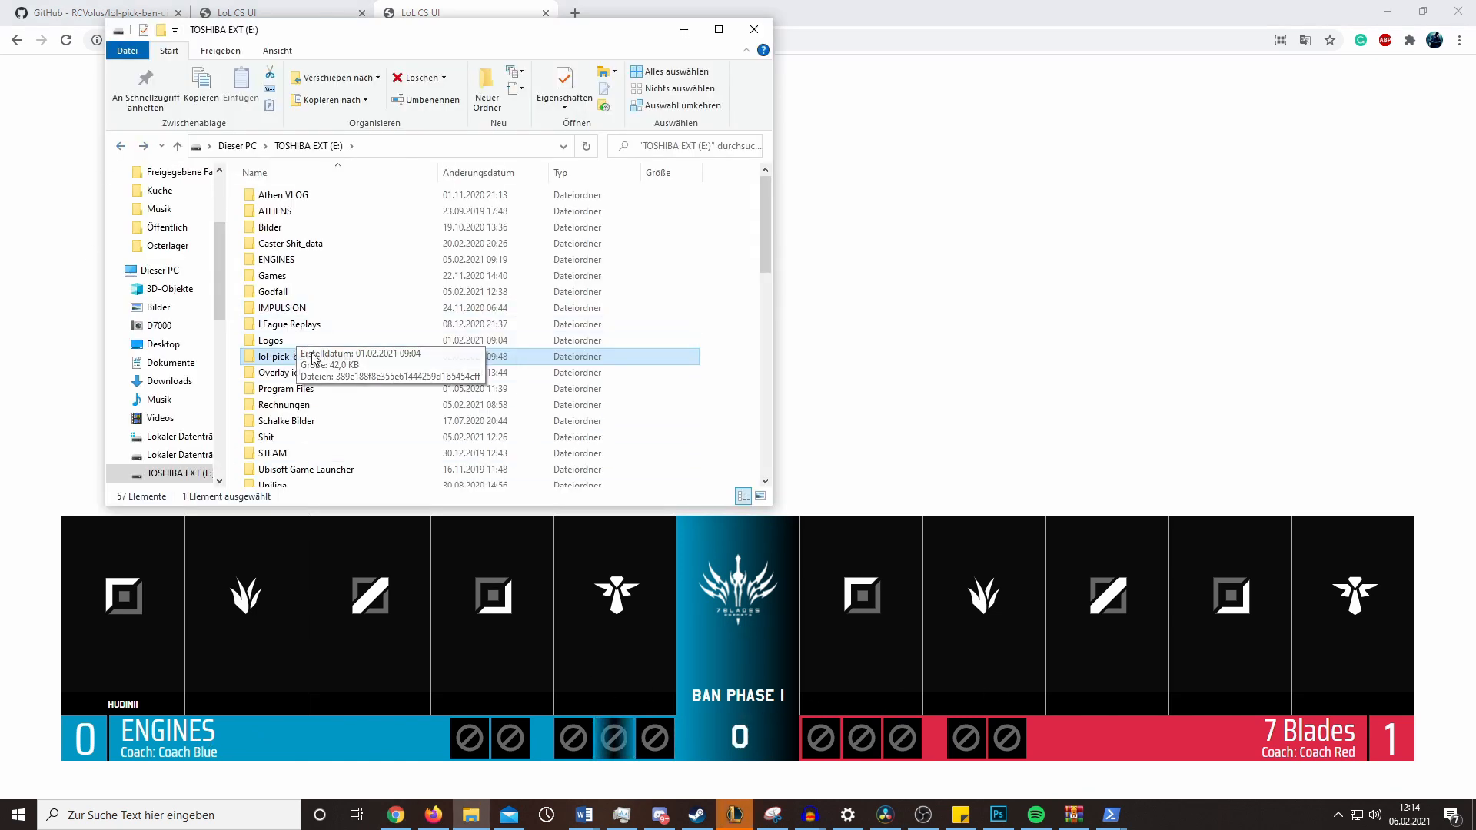
# Open the config JSON file from the lol-pick-ban-ui-master folder on the TOSHIBA EXT (E:) drive
pyautogui.doubleClick(293, 357)
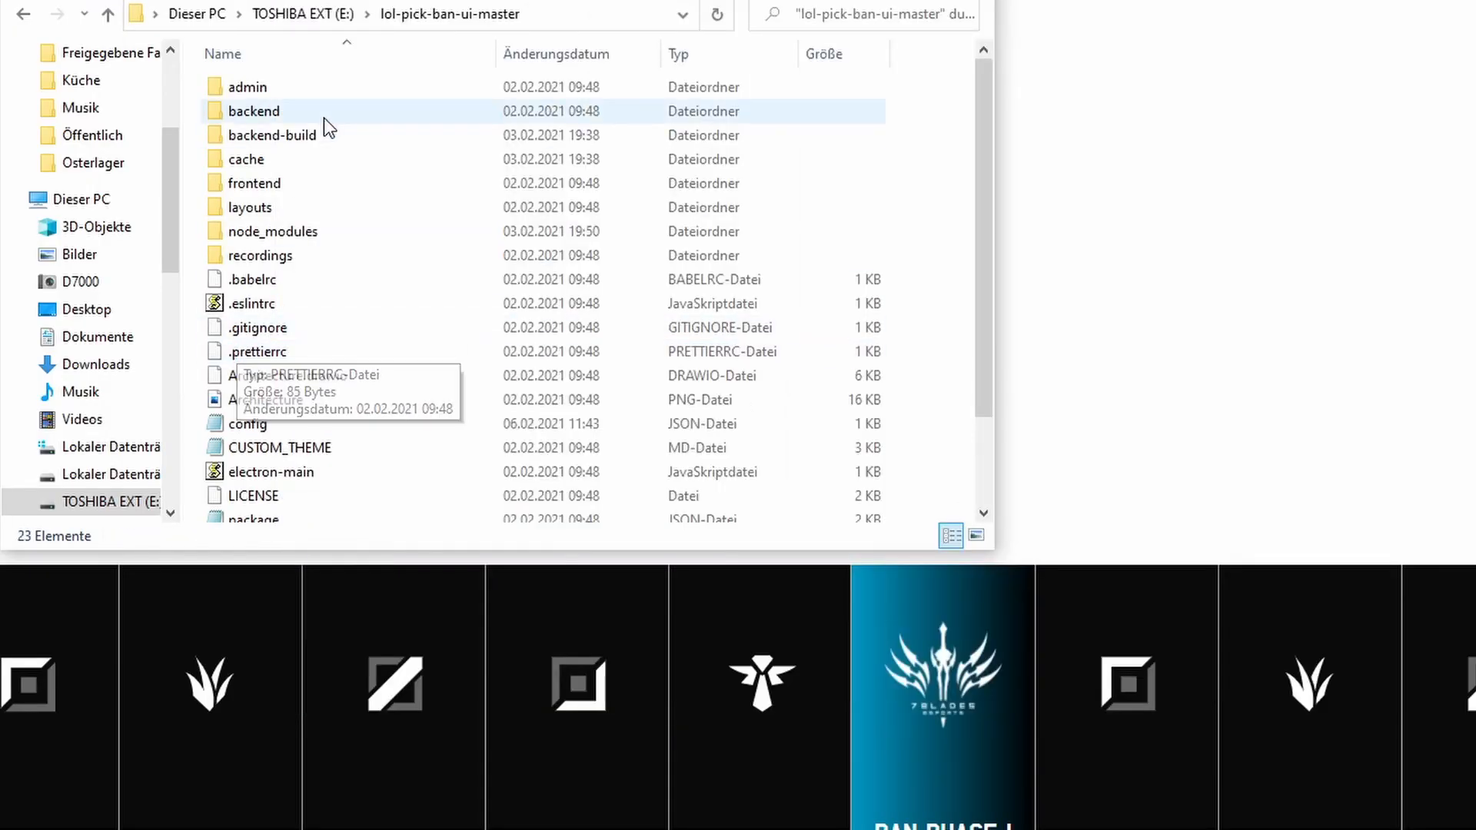
pyautogui.doubleClick(285, 421)
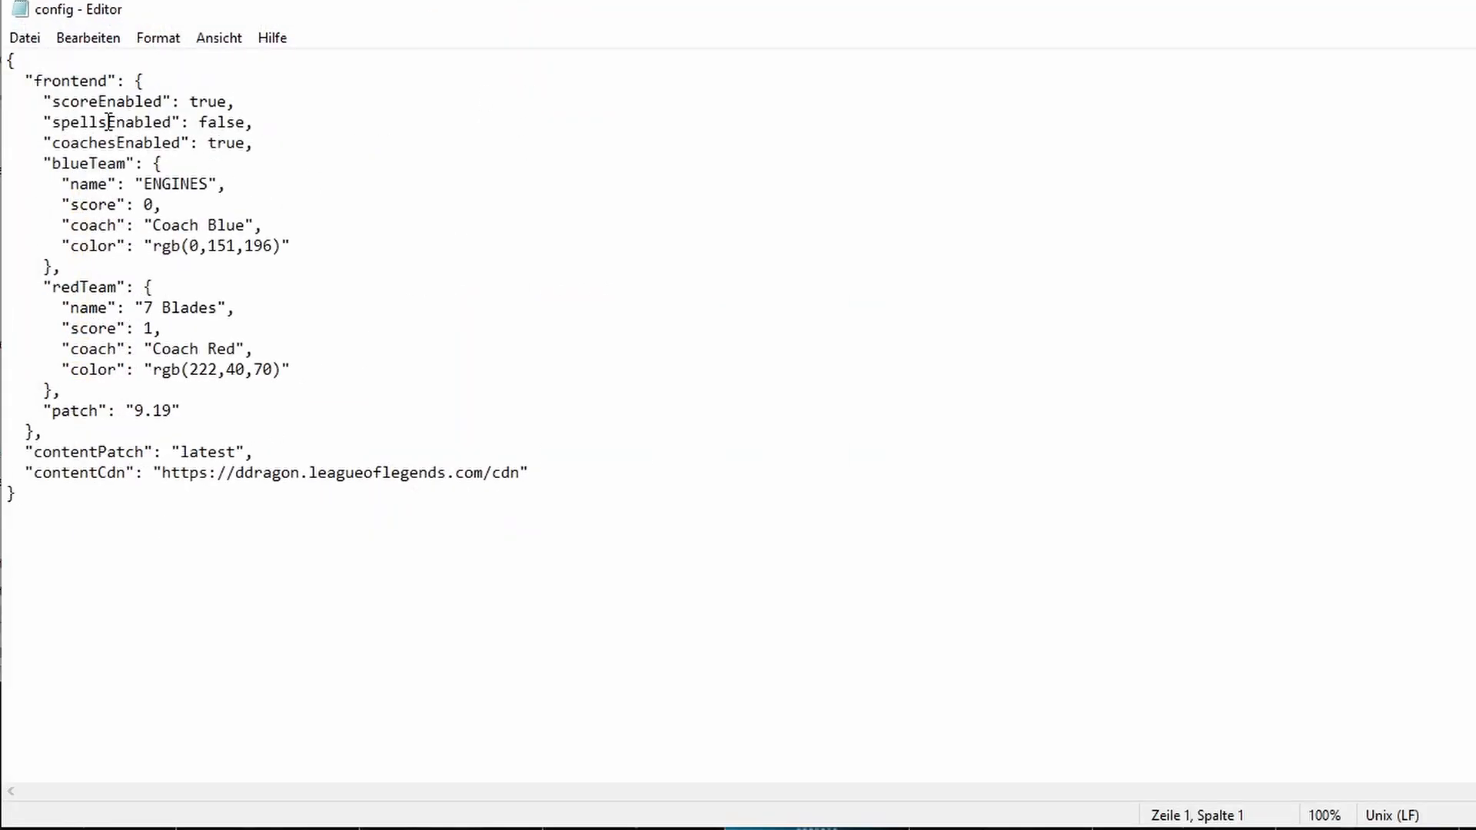
# Examine the scoreEnabled, spellsEnabled and coachesEnabled settings in config, comparing the spells option with the summoner spells in champion select
pyautogui.moveTo(52, 101); pyautogui.dragTo(197, 99)
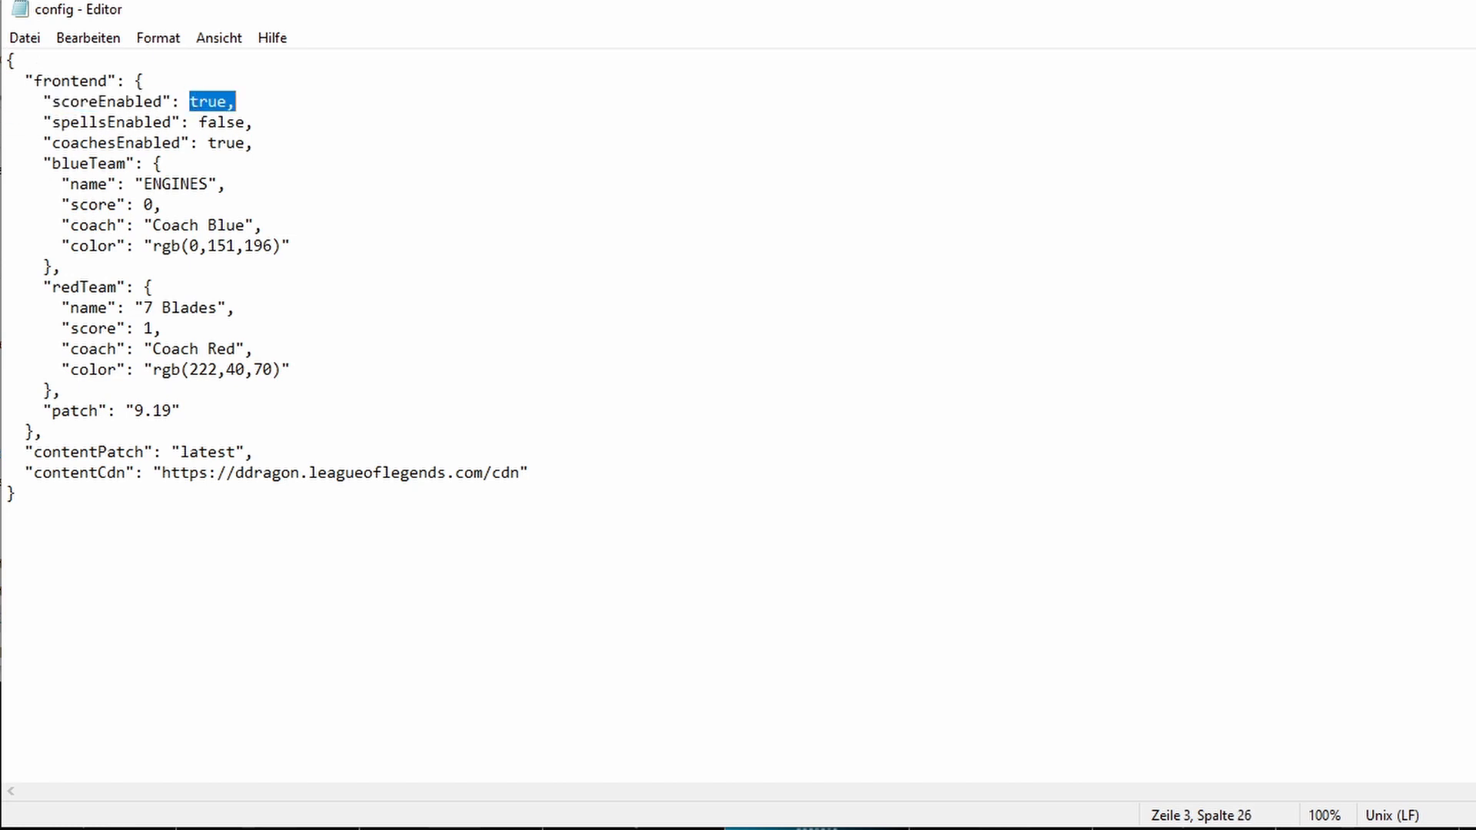
pyautogui.click(235, 143)
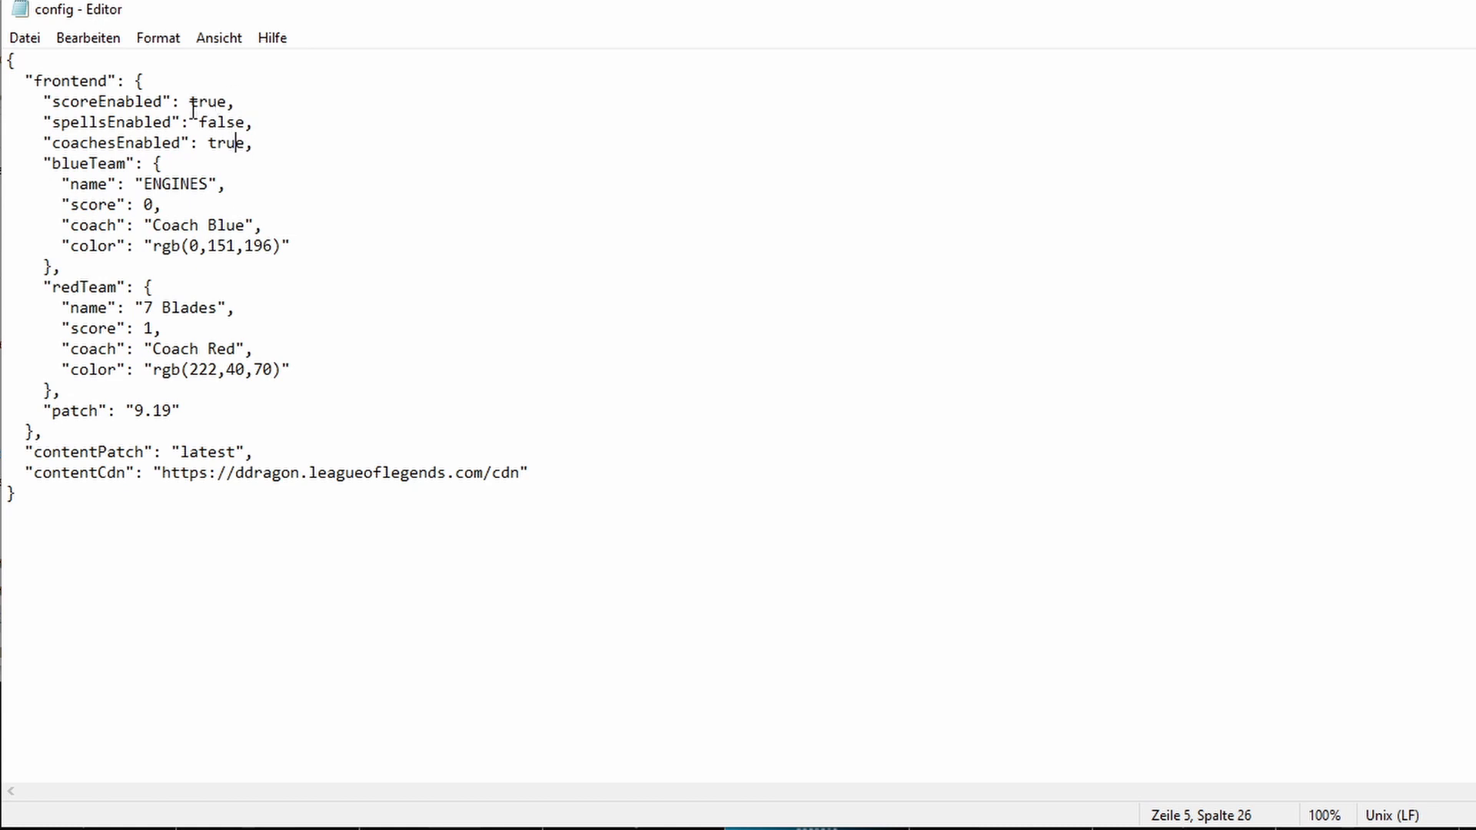
pyautogui.moveTo(85, 123); pyautogui.dragTo(211, 128)
pyautogui.click(235, 123)
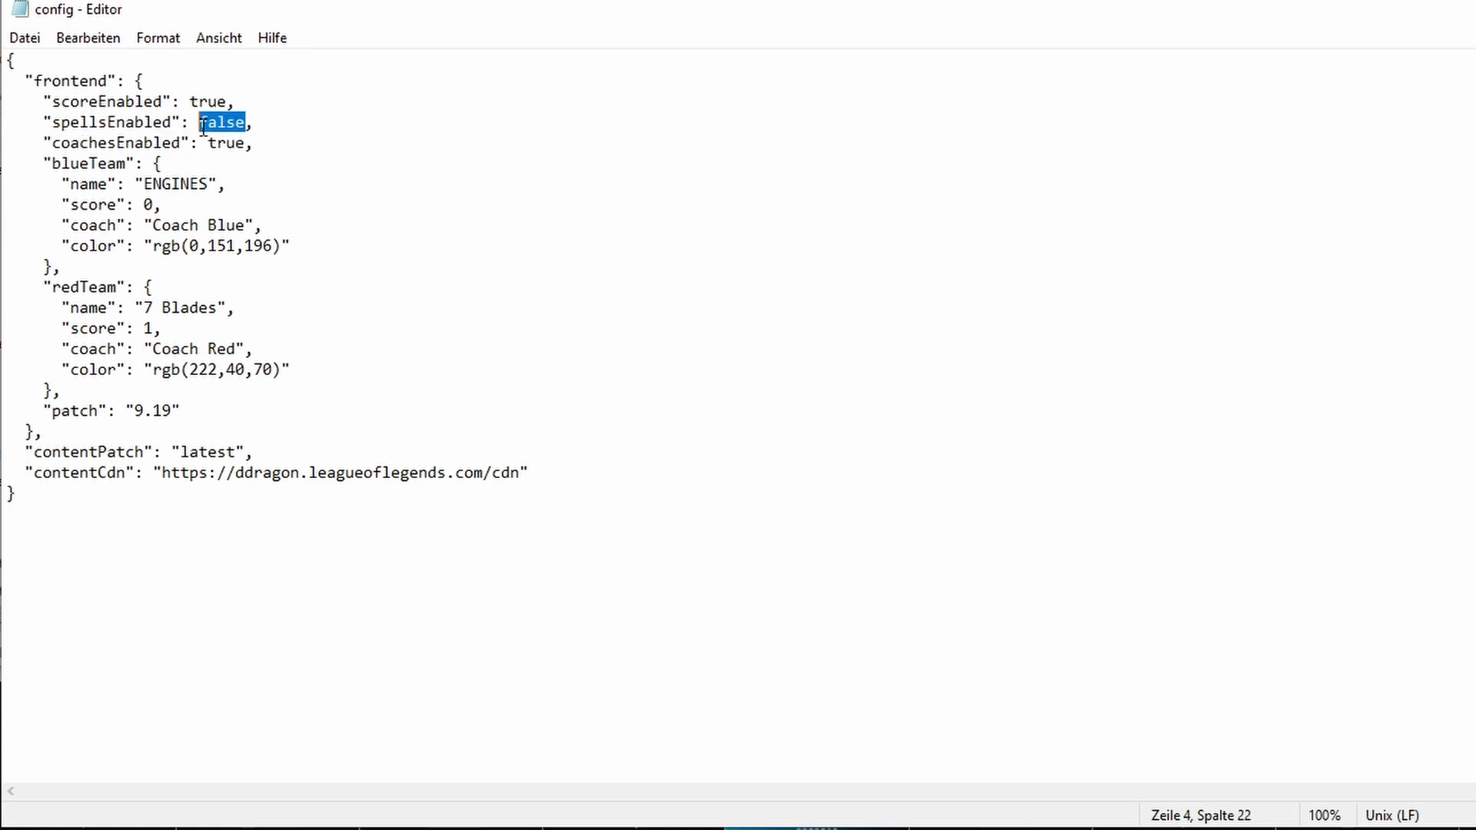
pyautogui.hotkey('alt', 'Tab')
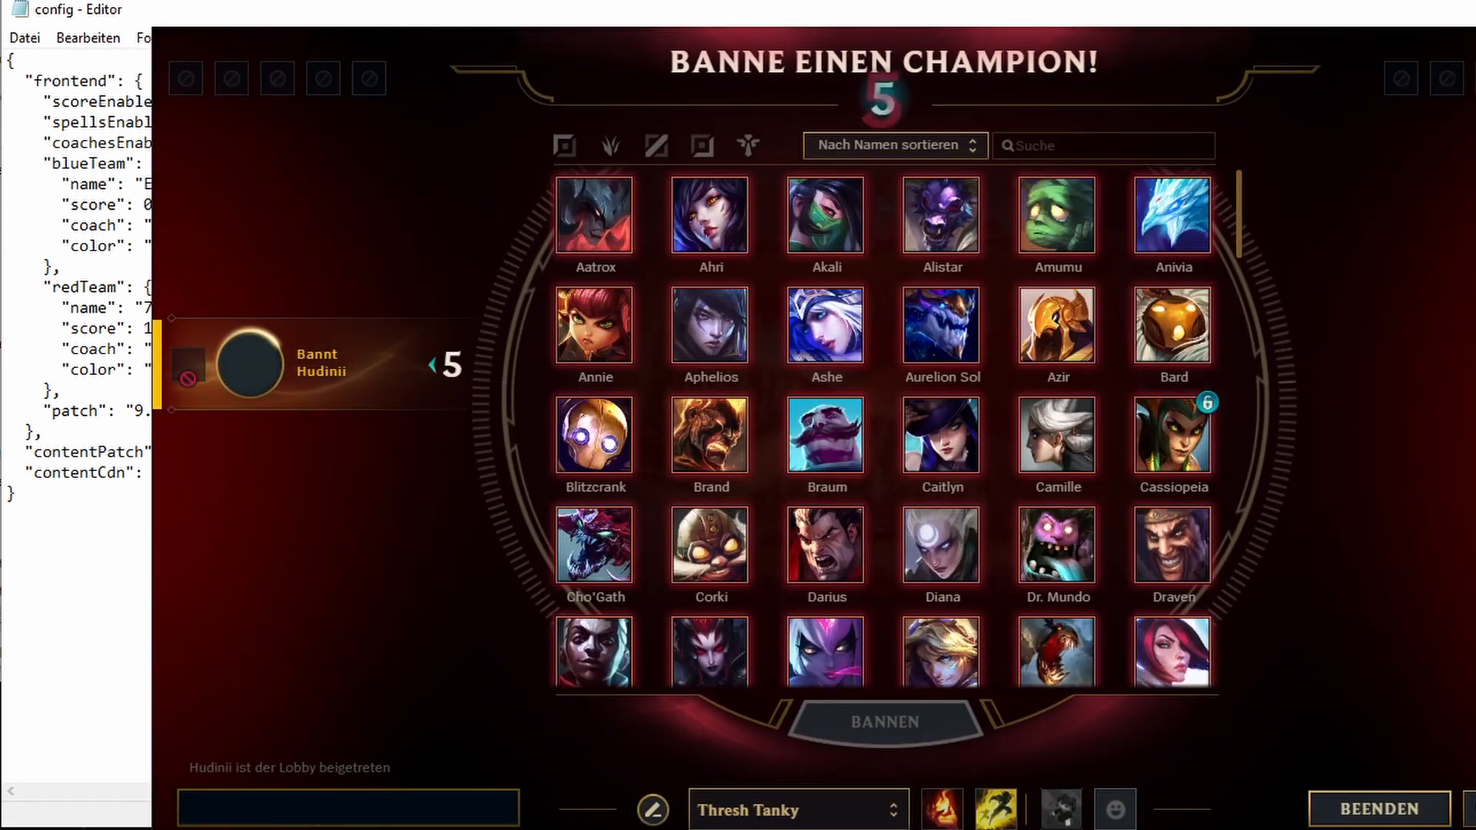
pyautogui.hotkey('alt', 'Tab')
pyautogui.click(210, 122)
pyautogui.moveTo(198, 123); pyautogui.dragTo(246, 123)
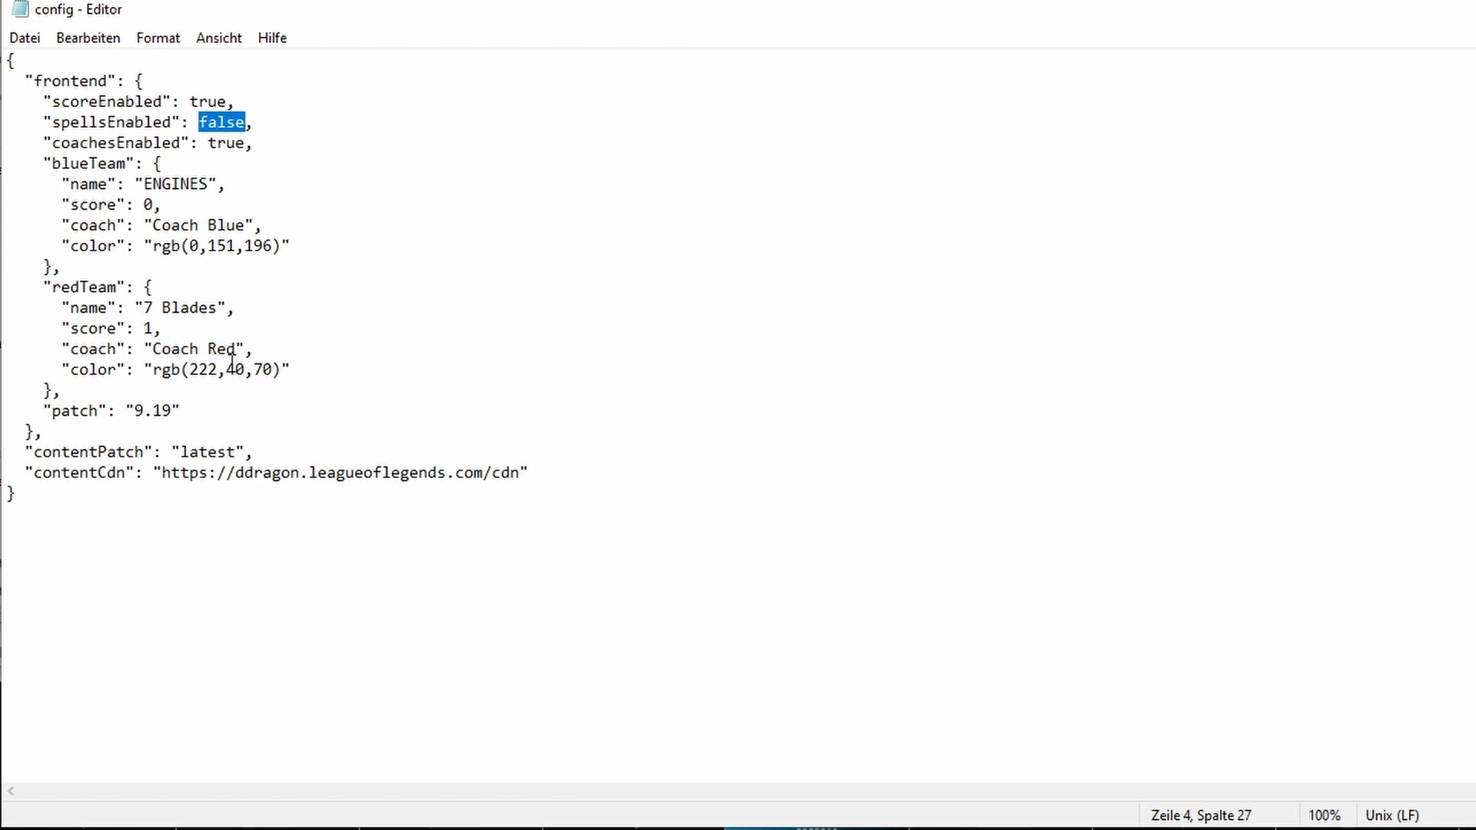
pyautogui.click(108, 122)
pyautogui.moveTo(200, 122); pyautogui.dragTo(244, 142)
pyautogui.click(237, 122)
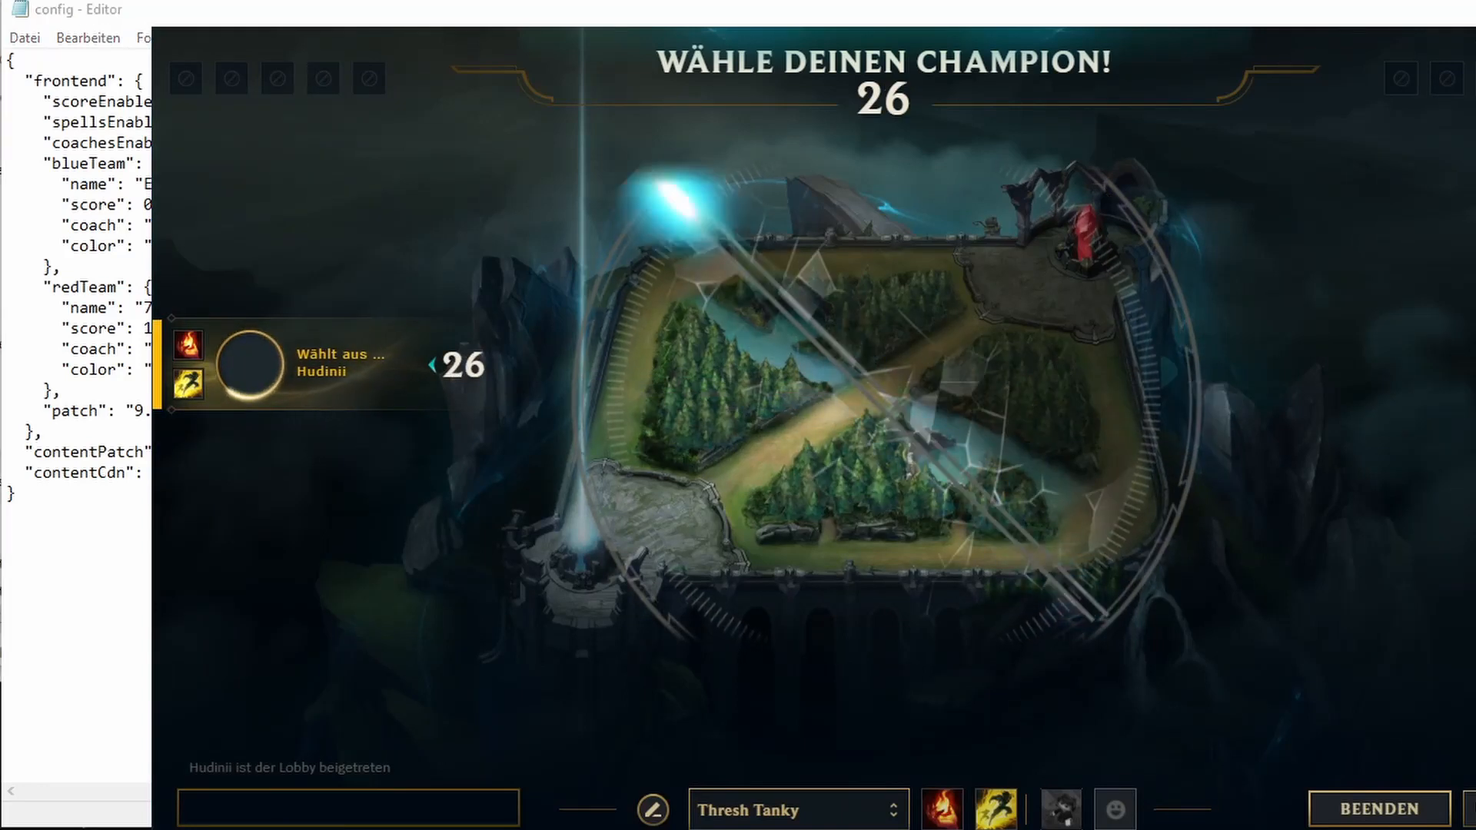
# Set the blue team's coach to GRABZ and the green component of its color to 200, and save the config file
pyautogui.hotkey('alt', 'Tab')
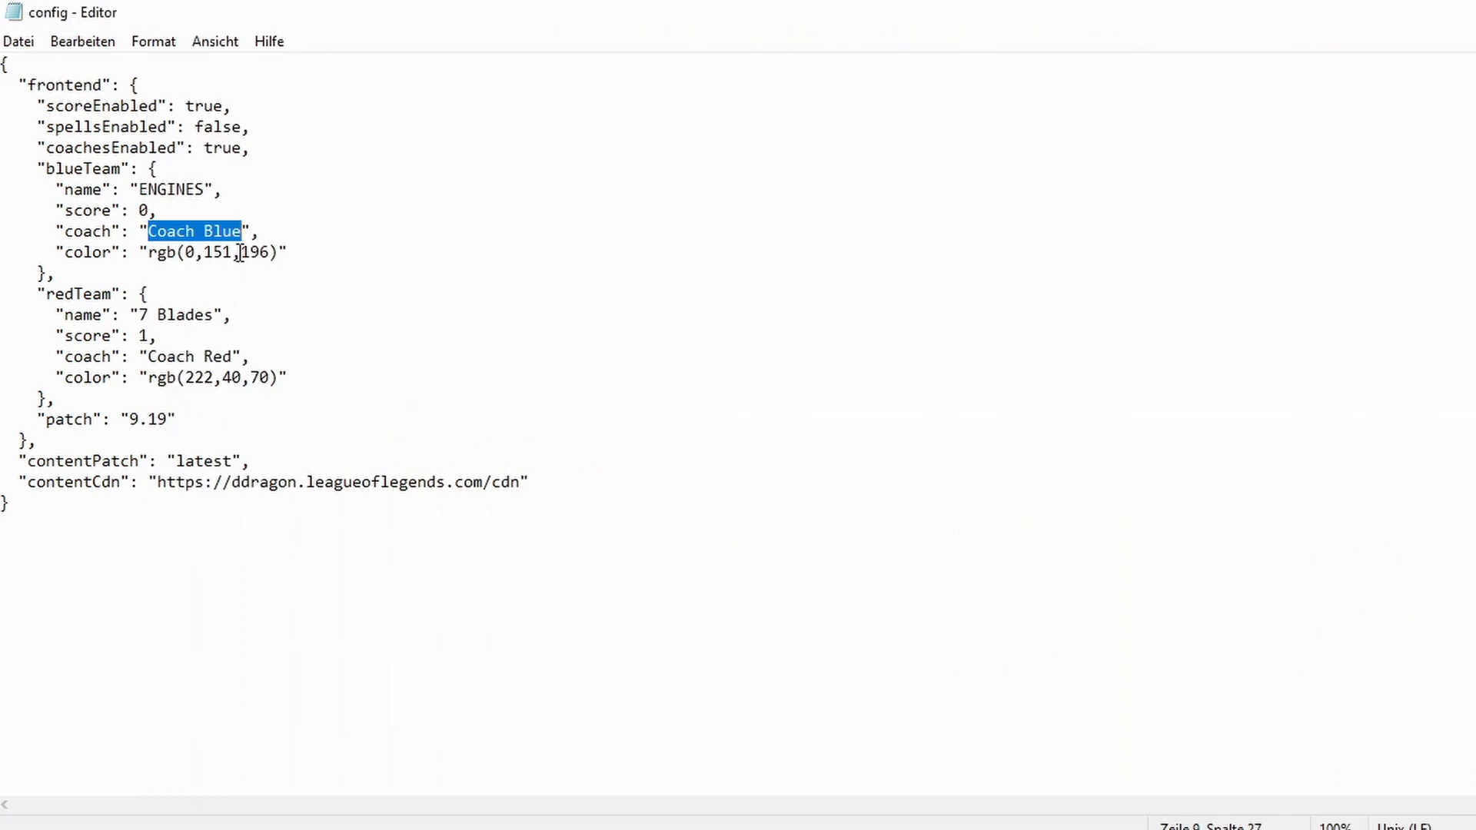
pyautogui.write('GRABZ')
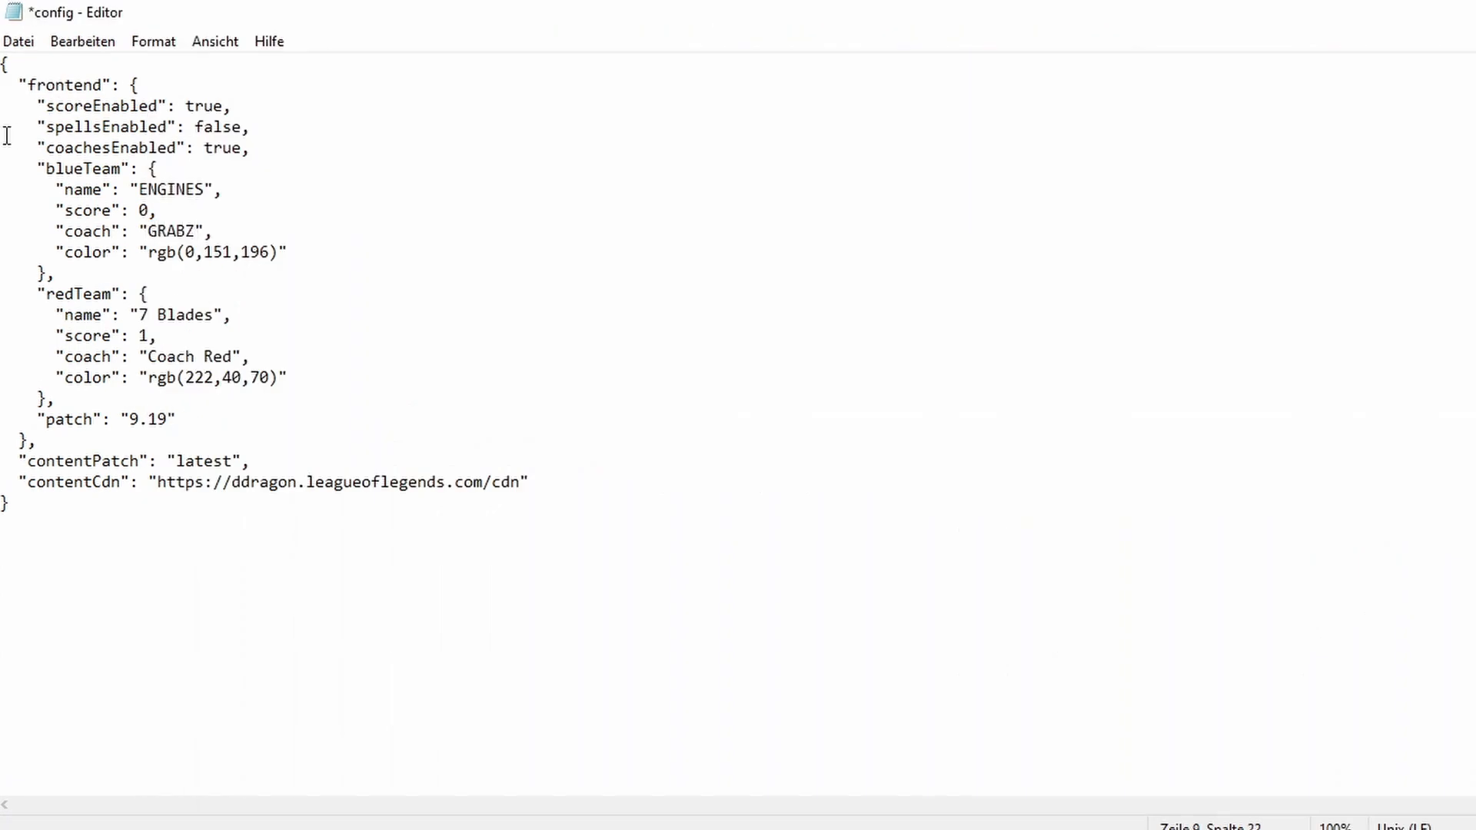
pyautogui.click(231, 251)
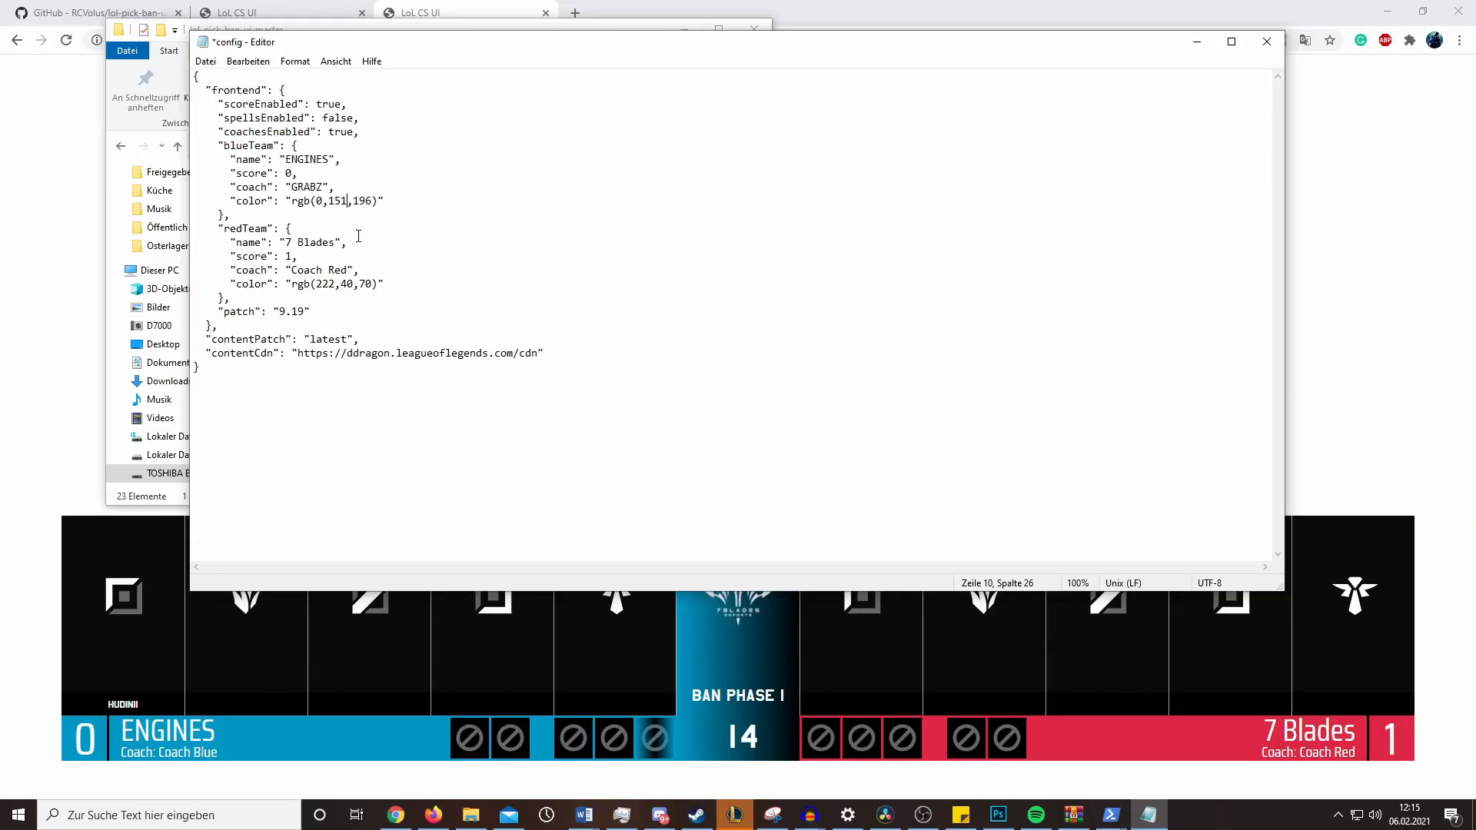
pyautogui.press('BackSpace')
pyautogui.press('BackSpace')
pyautogui.press('BackSpace')
pyautogui.write('200')
pyautogui.hotkey('ctrl', 's')
pyautogui.click(388, 202)
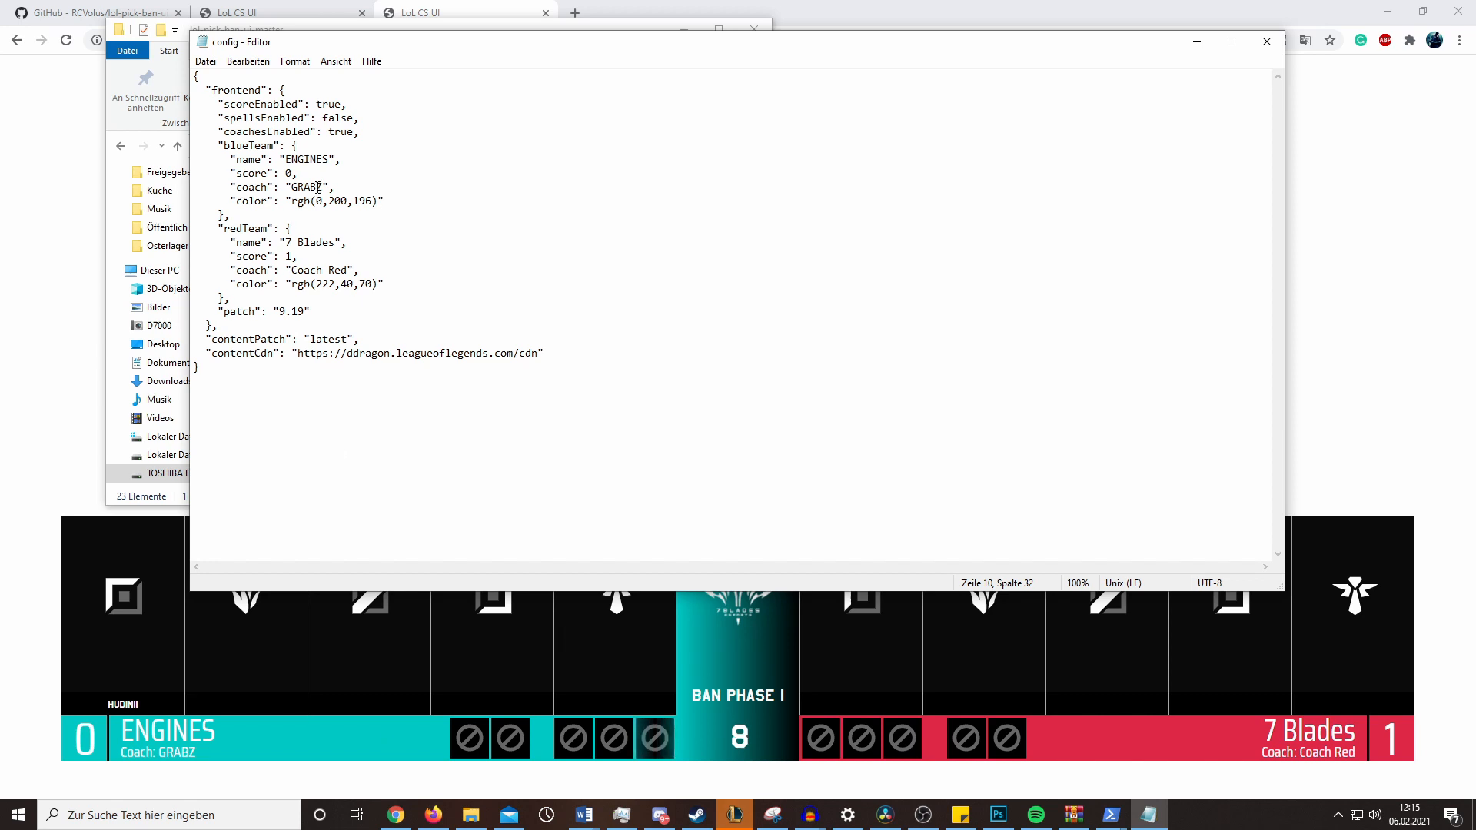
# Set the last RGB component of the blue team's color to 175 and save the config file
pyautogui.click(373, 201)
pyautogui.press('BackSpace')
pyautogui.press('BackSpace')
pyautogui.write('75')
pyautogui.hotkey('ctrl', 'a')
pyautogui.hotkey('ctrl', 's')
pyautogui.moveTo(358, 206); pyautogui.dragTo(364, 206)
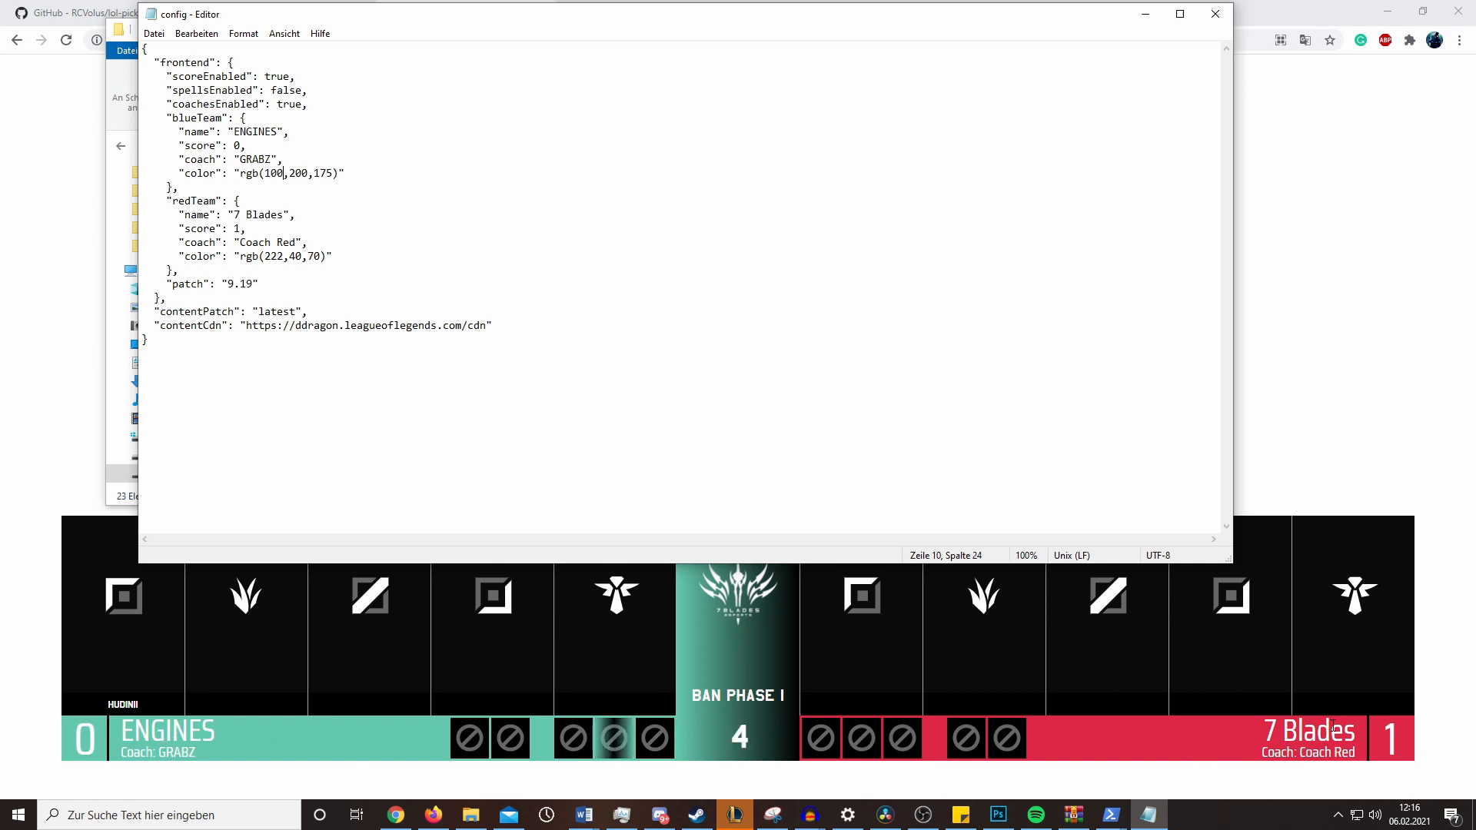
# Check the blue team's name in the config file and view the two running npm terminal windows
pyautogui.moveTo(271, 131); pyautogui.dragTo(229, 127)
pyautogui.click(252, 131)
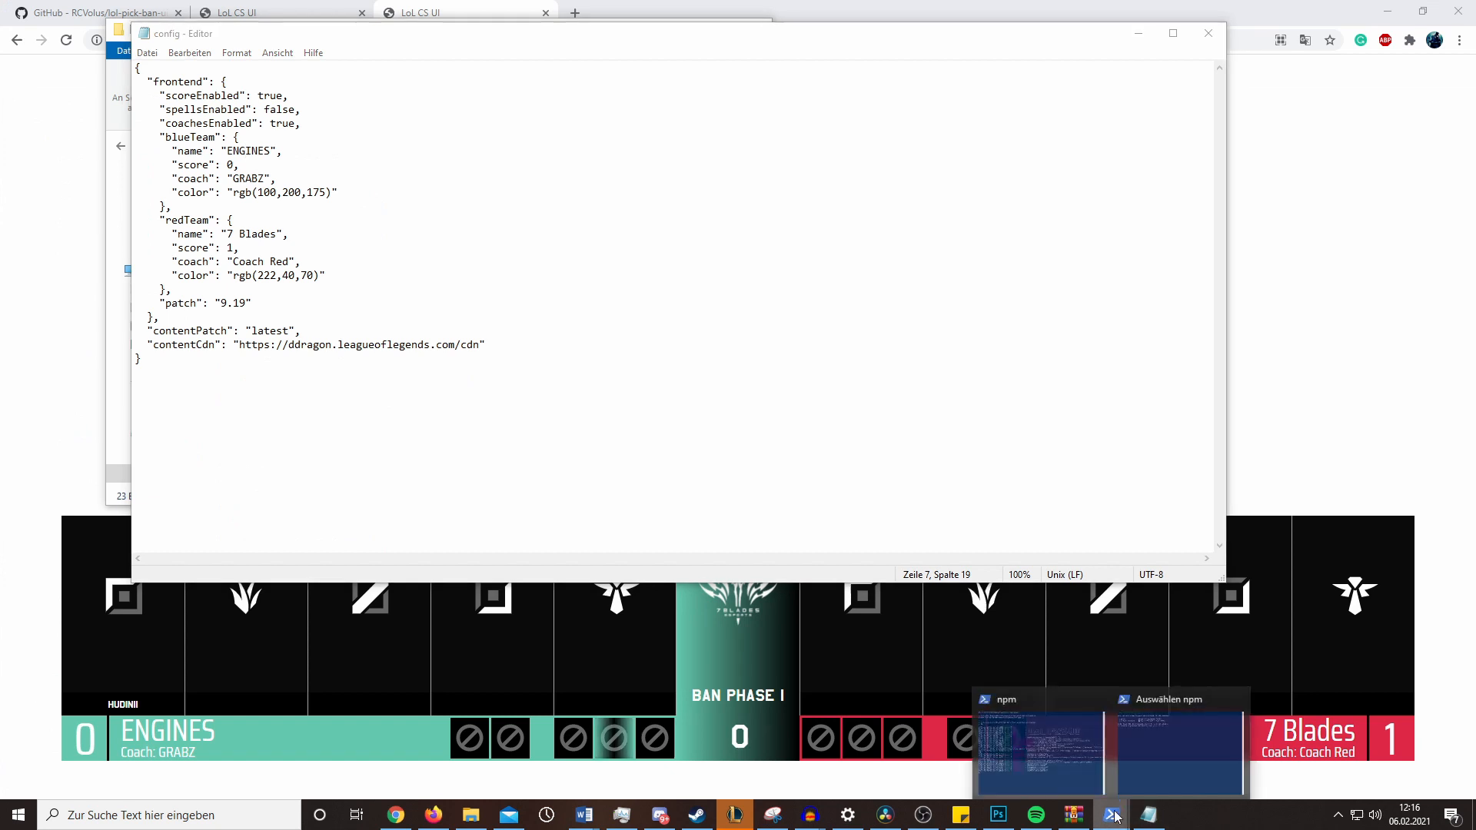
pyautogui.click(1180, 749)
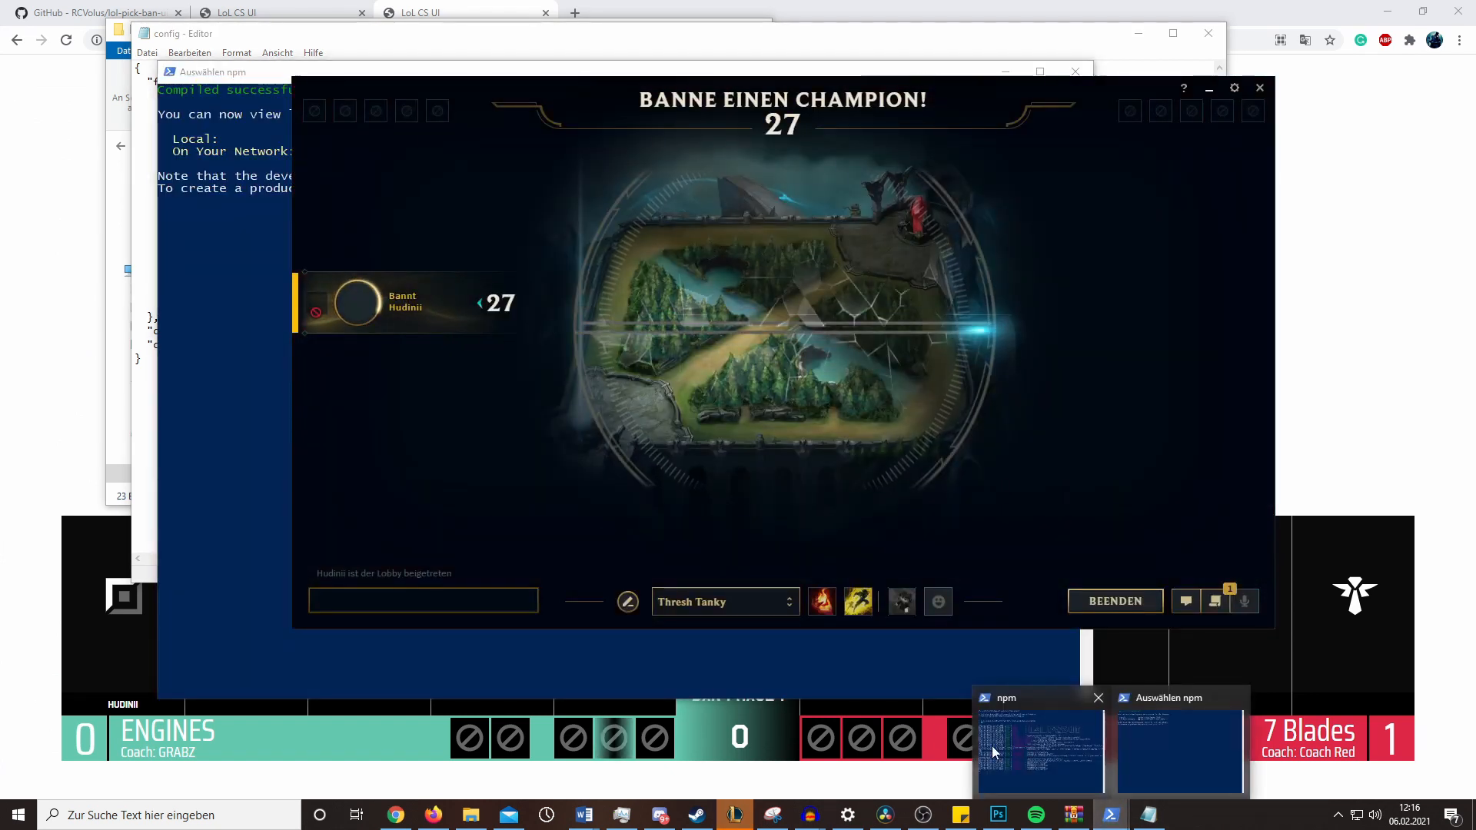
pyautogui.click(993, 750)
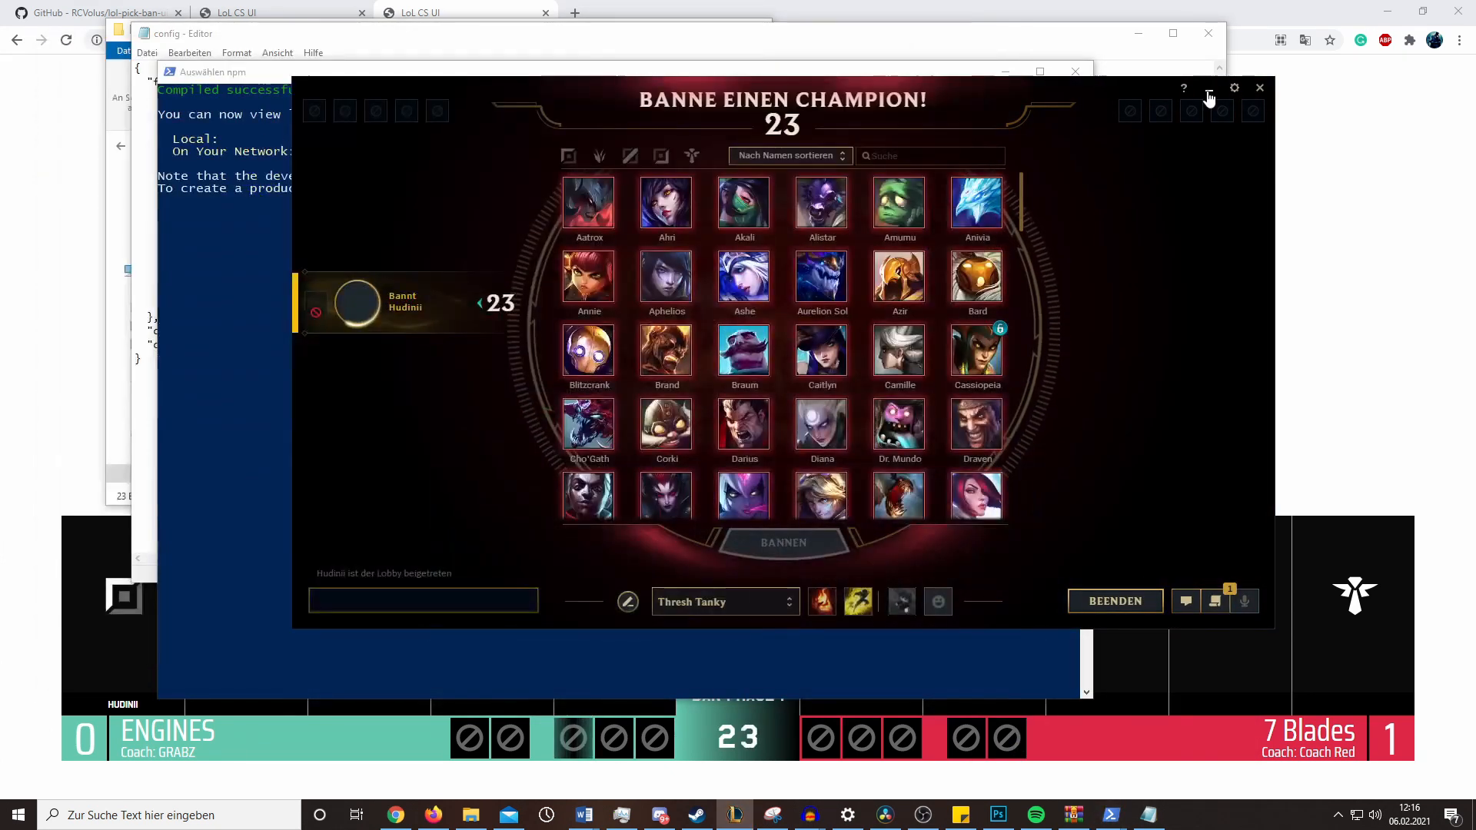
pyautogui.click(962, 64)
# In File Explorer, go from the layouts folder to the layout's src folder and open its assets folder
pyautogui.hotkey('alt', 'Tab')
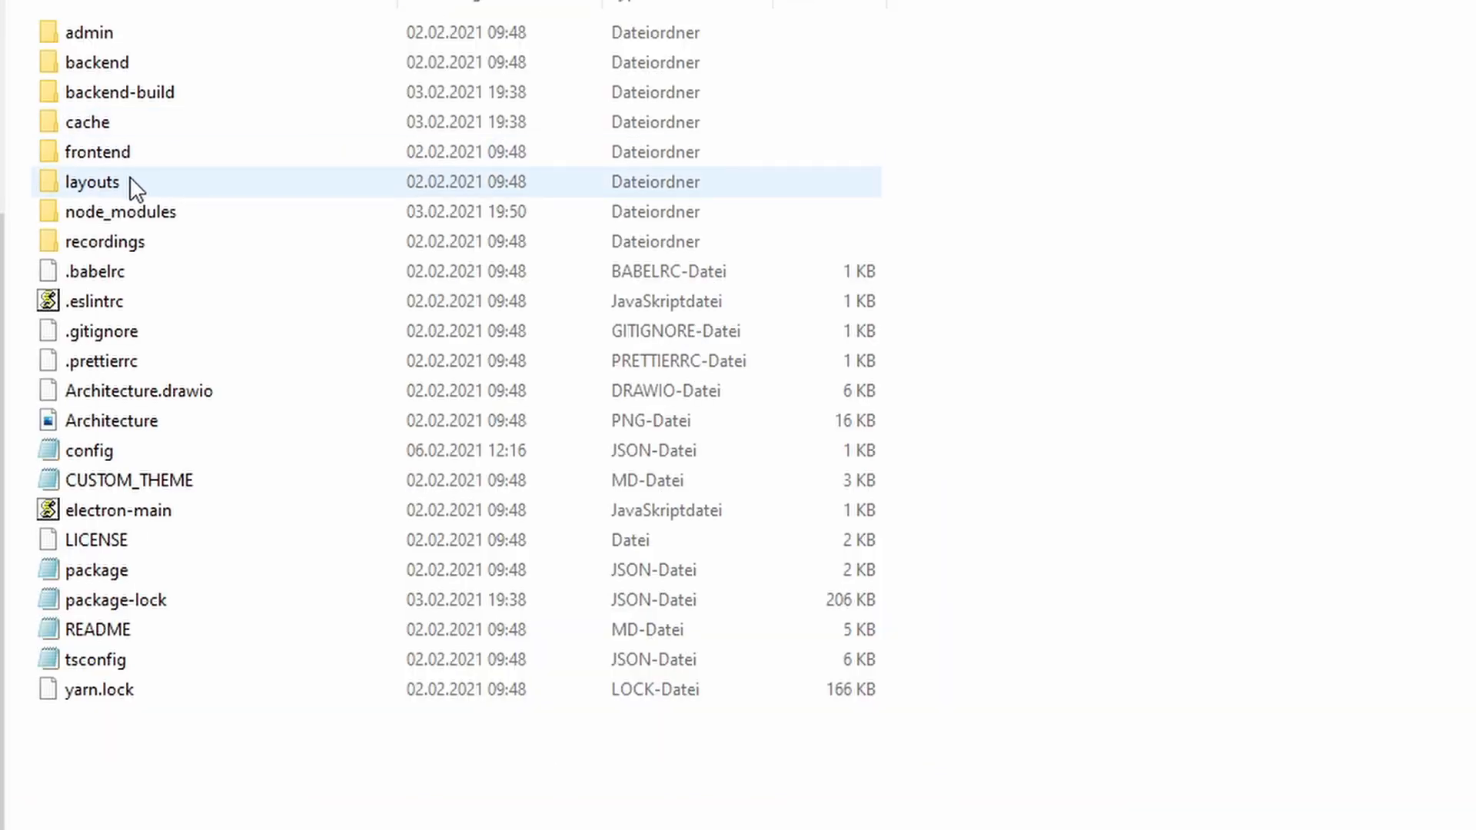
pyautogui.doubleClick(116, 187)
pyautogui.hotkey('alt', 'Left')
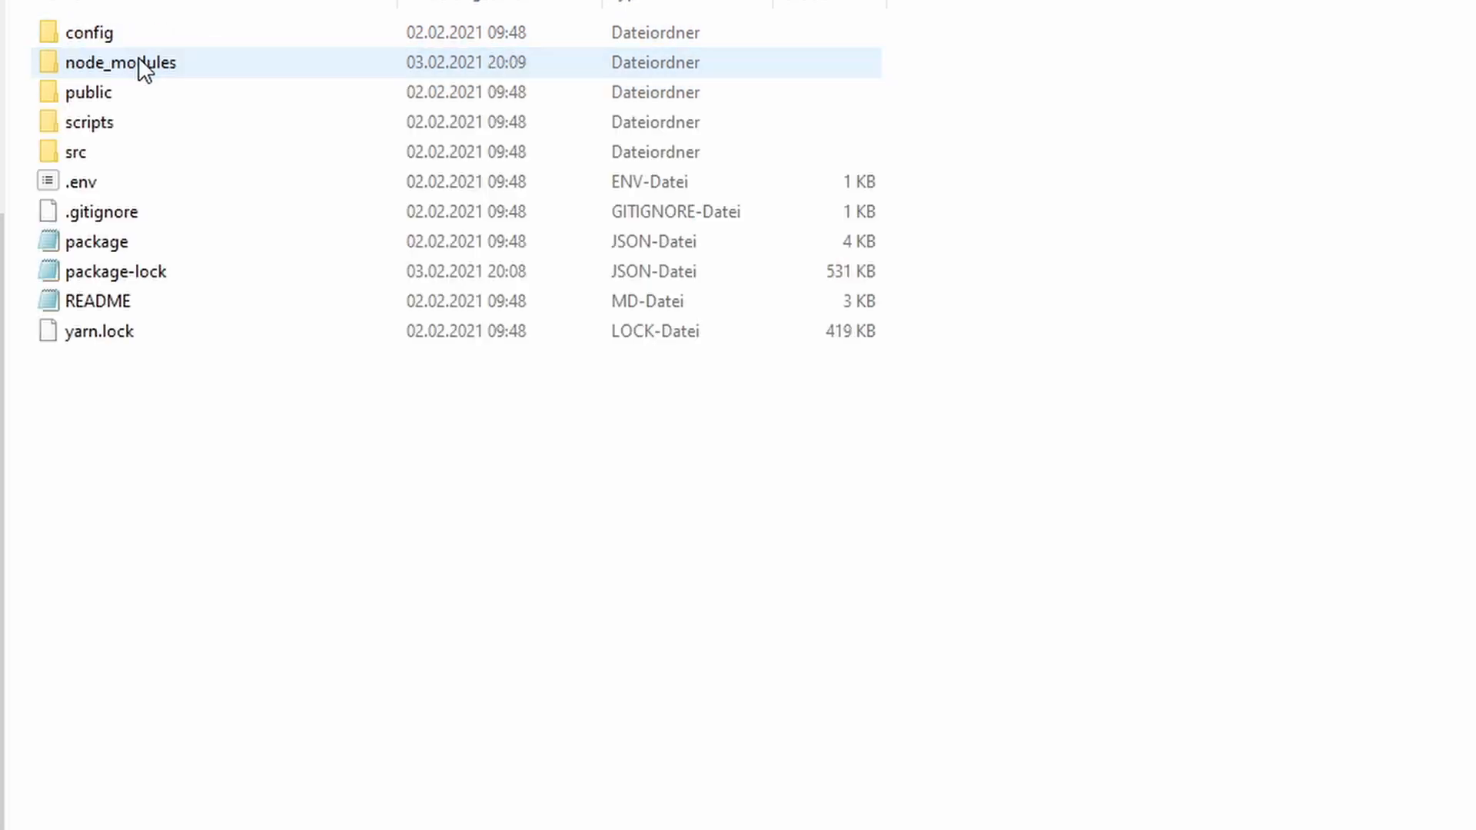
pyautogui.doubleClick(96, 154)
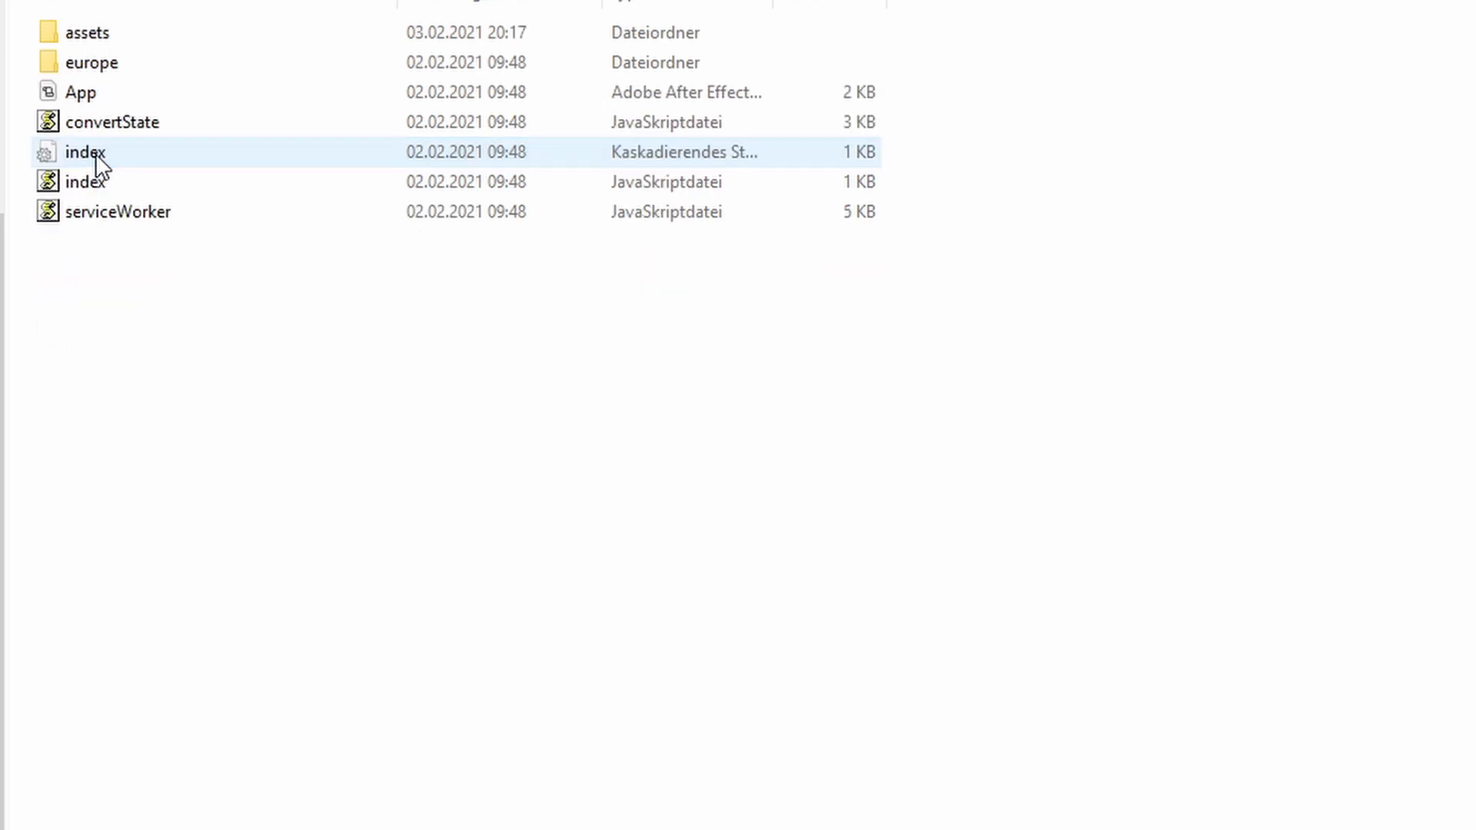
pyautogui.click(98, 34)
pyautogui.doubleClick(99, 34)
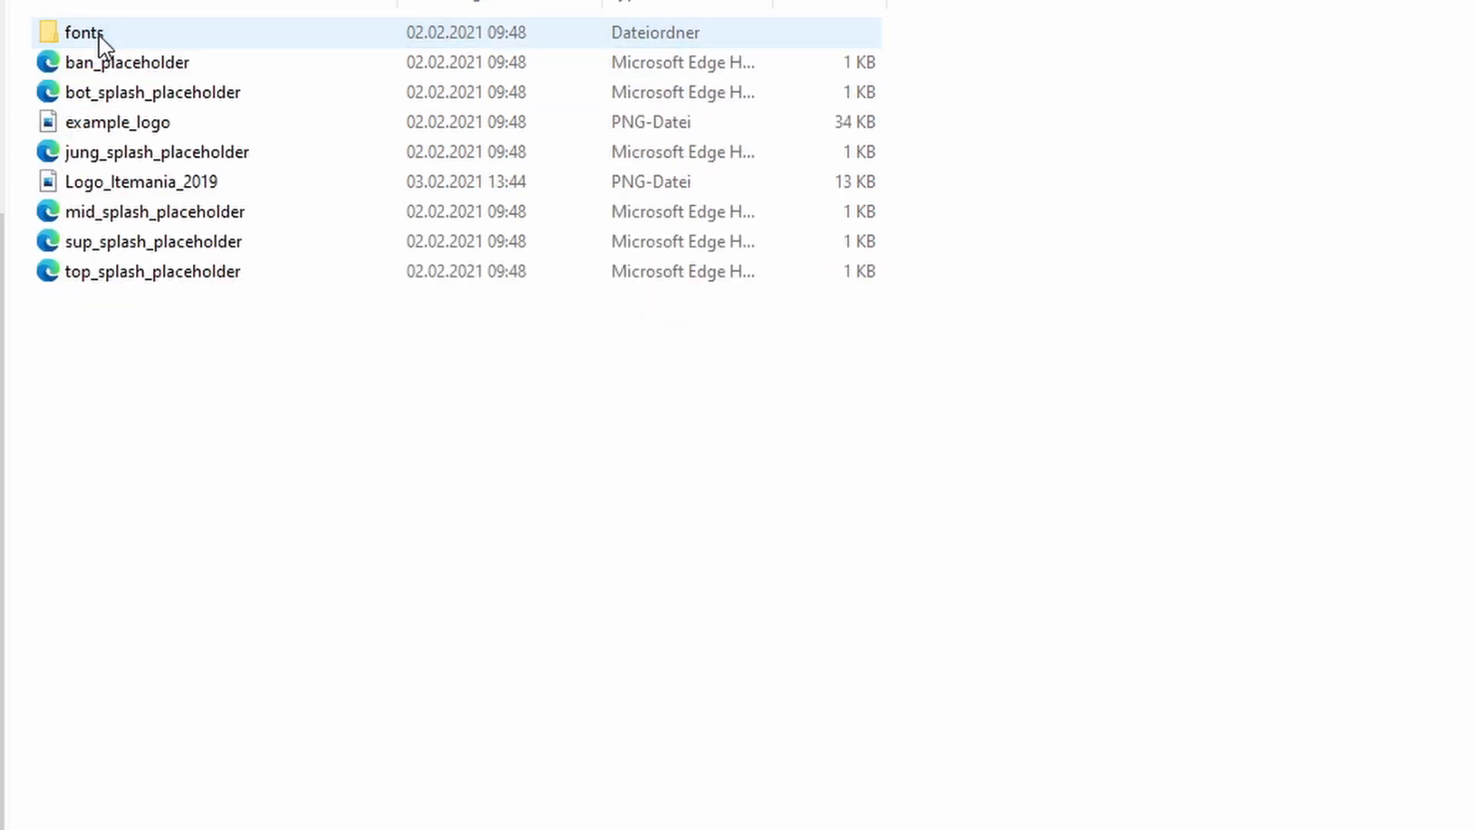
# Select the Logo_Itemania_2019 image in the assets folder and check its file name
pyautogui.click(129, 184)
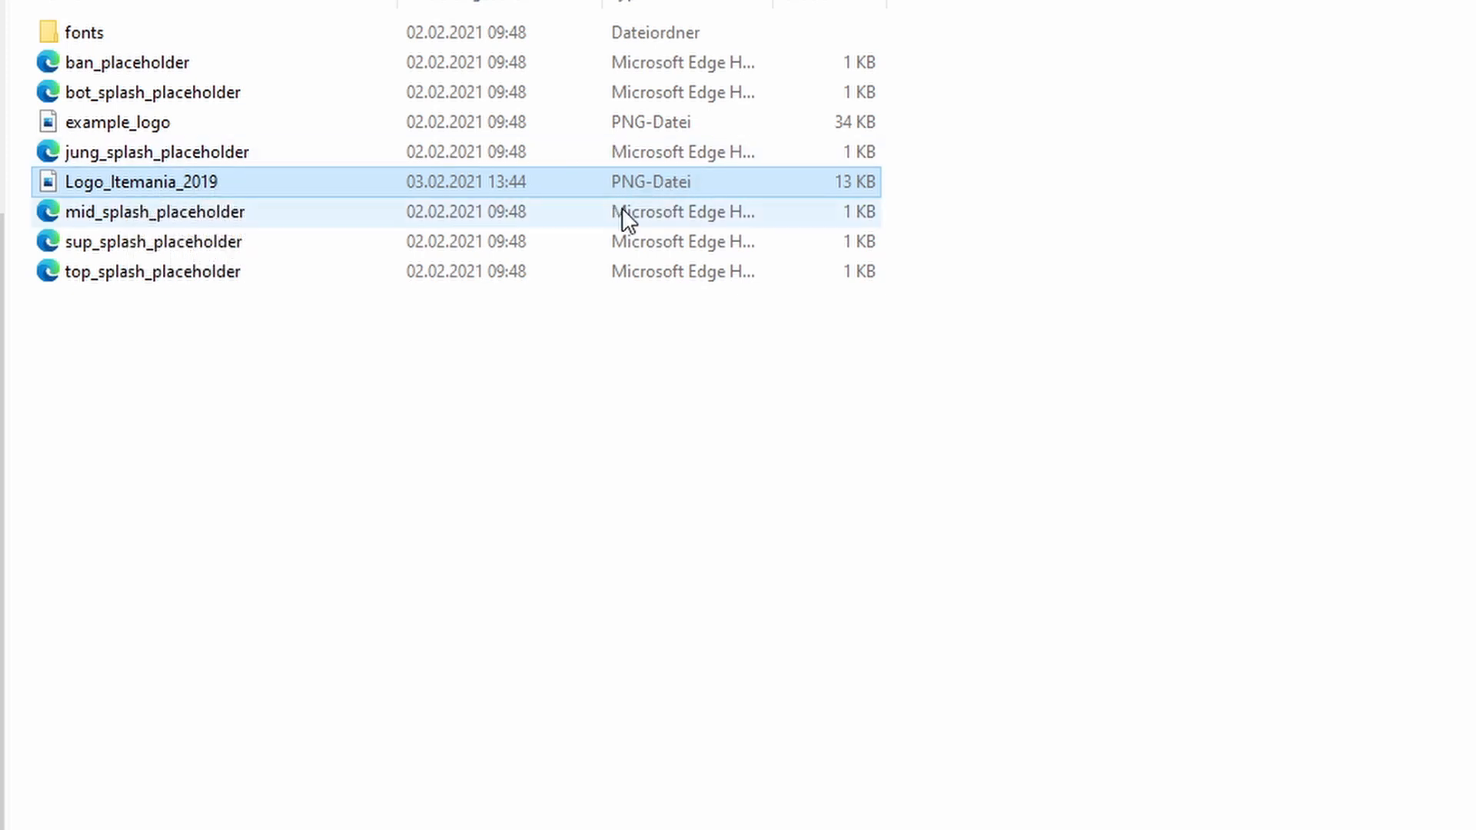
pyautogui.click(191, 177)
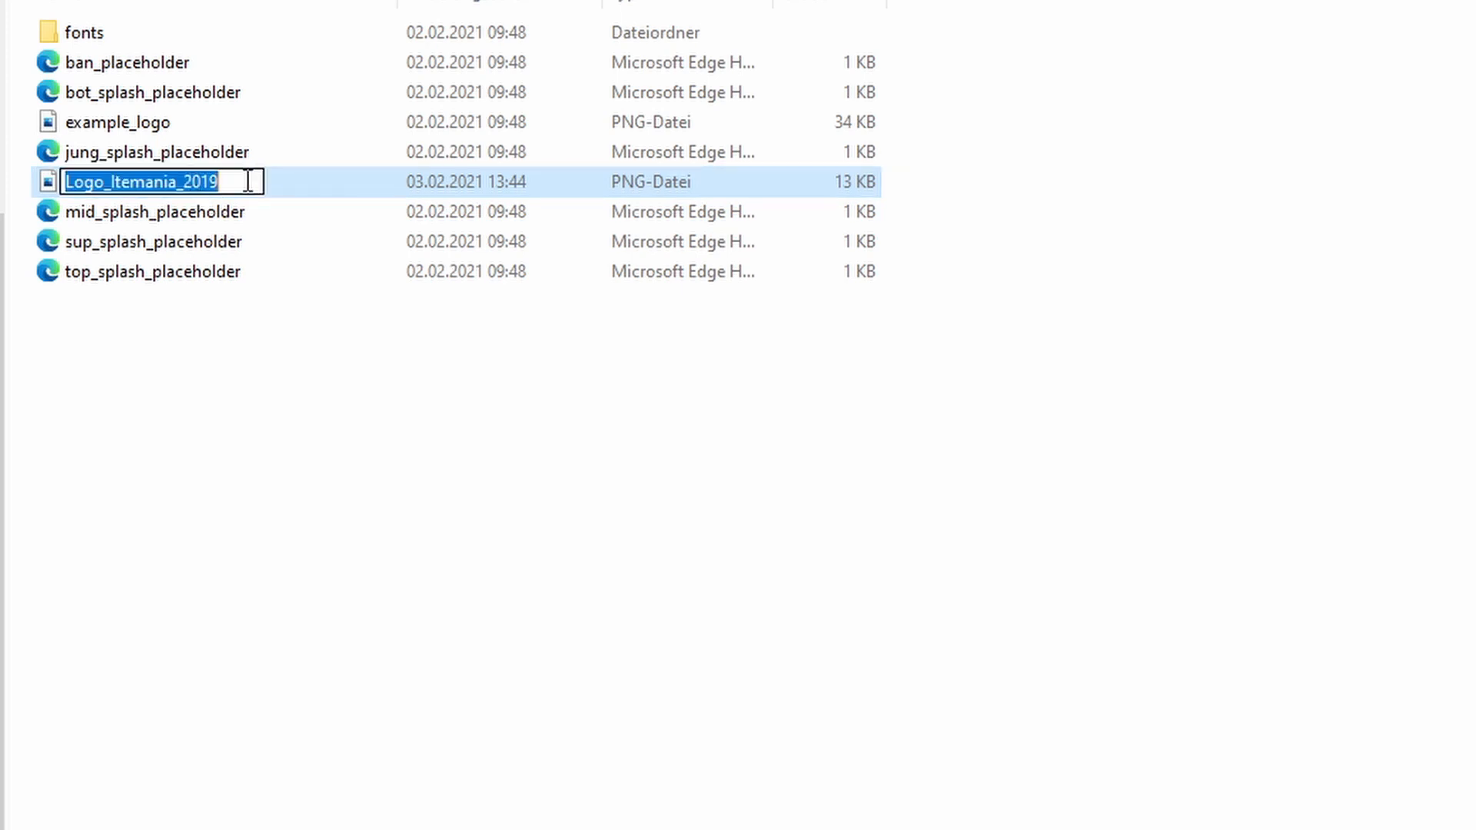
pyautogui.press('Escape')
pyautogui.click(219, 181)
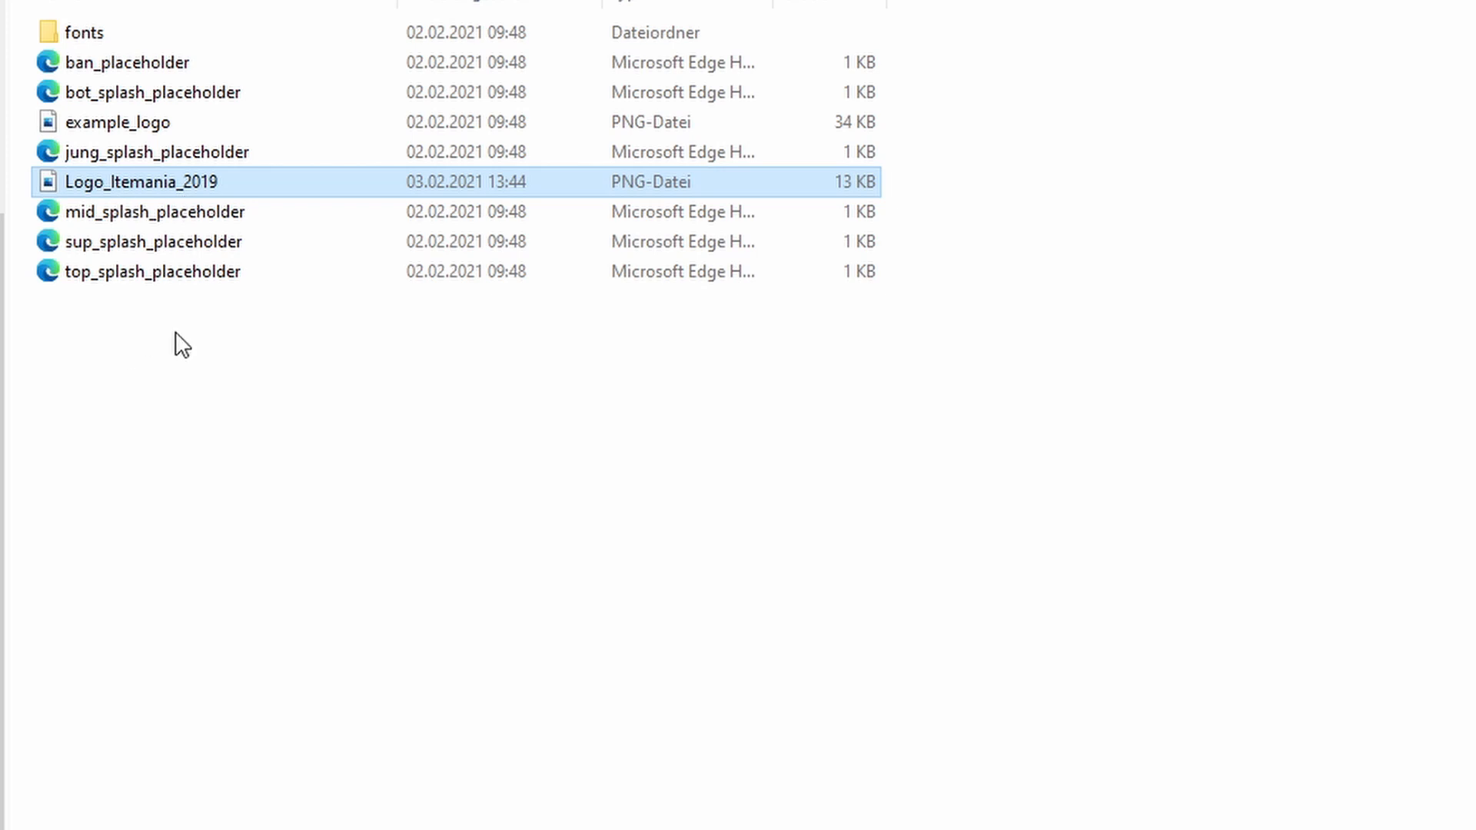
pyautogui.click(140, 187)
pyautogui.click(323, 551)
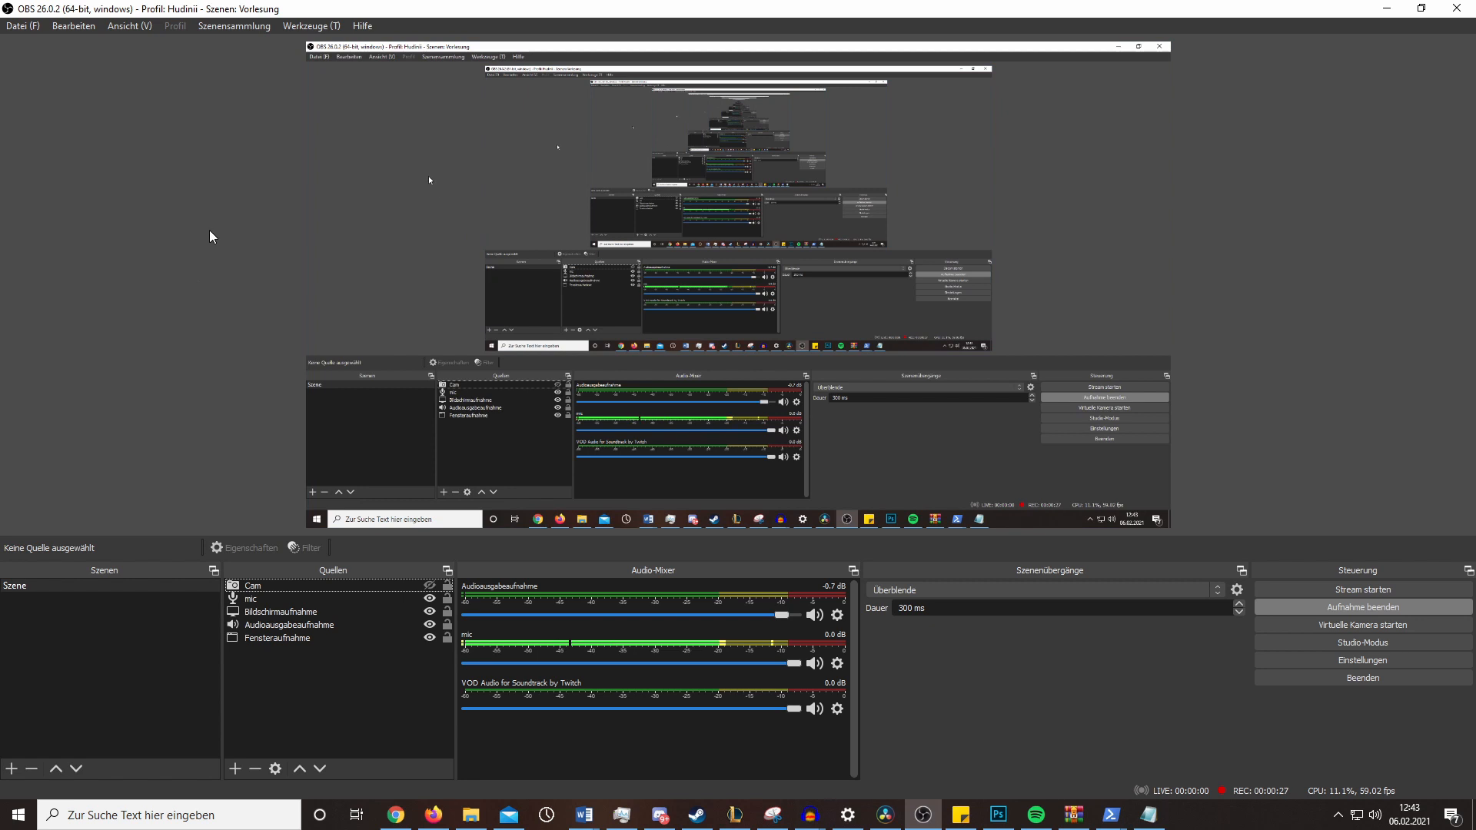
# In OBS, add a new browser source named "pick and ban ui" to the scene
pyautogui.click(234, 768)
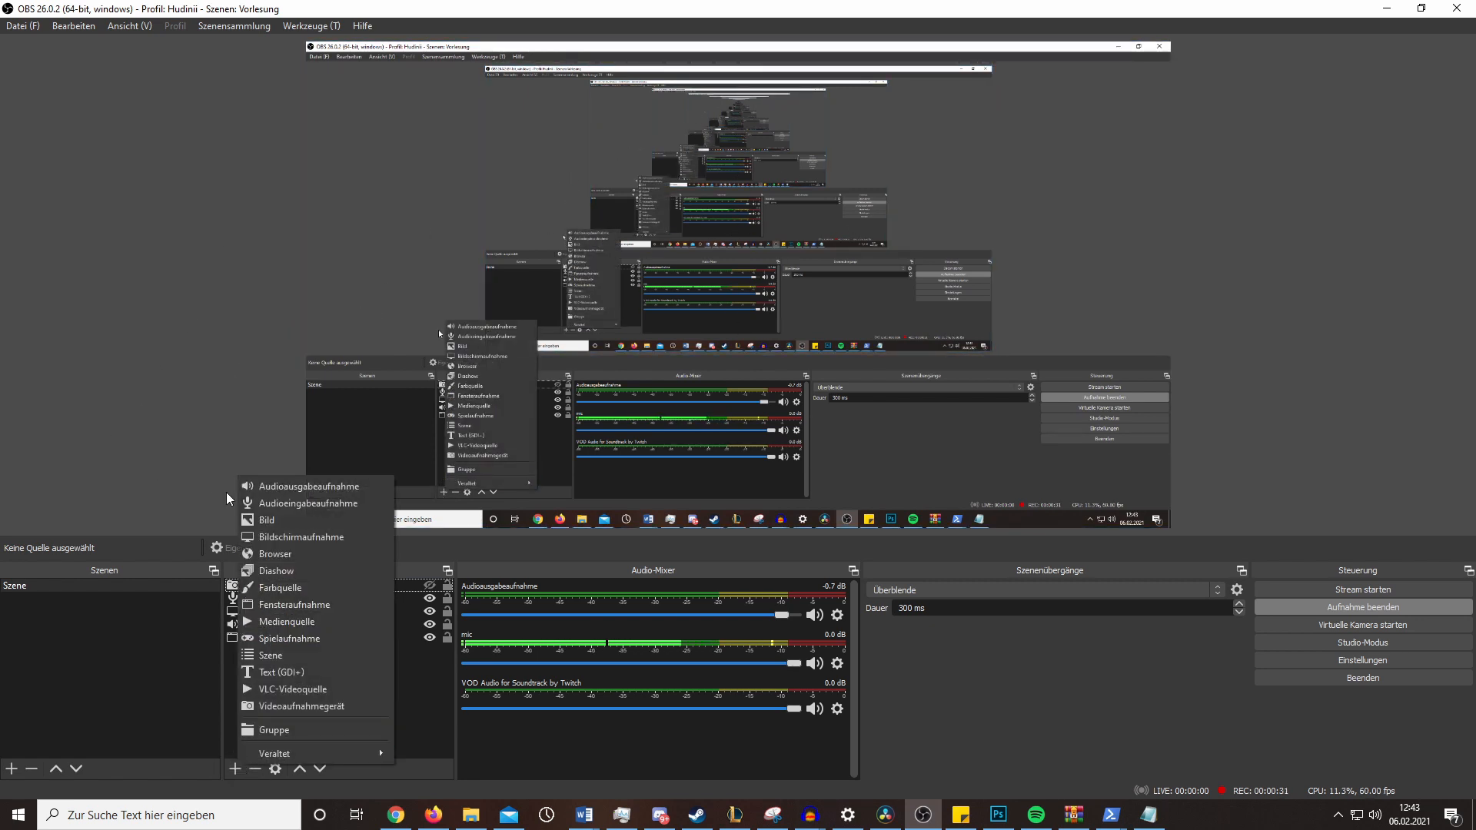
pyautogui.click(282, 554)
pyautogui.write('pi')
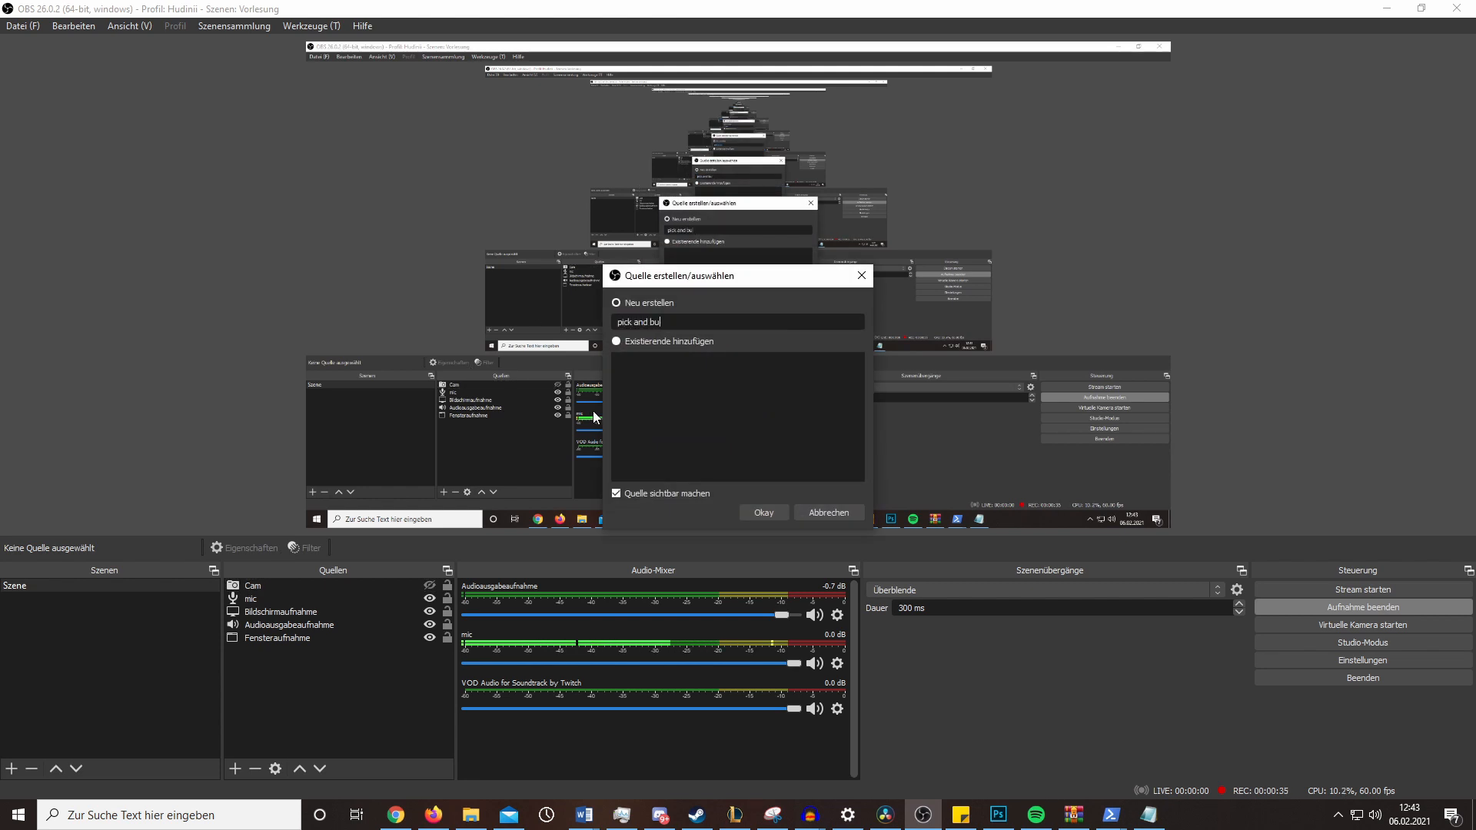
pyautogui.write('ck and ban ui')
pyautogui.press('Return')
pyautogui.tripleClick(734, 468)
pyautogui.write('http://localhost:3000/?backend=ws://localhost:8999')
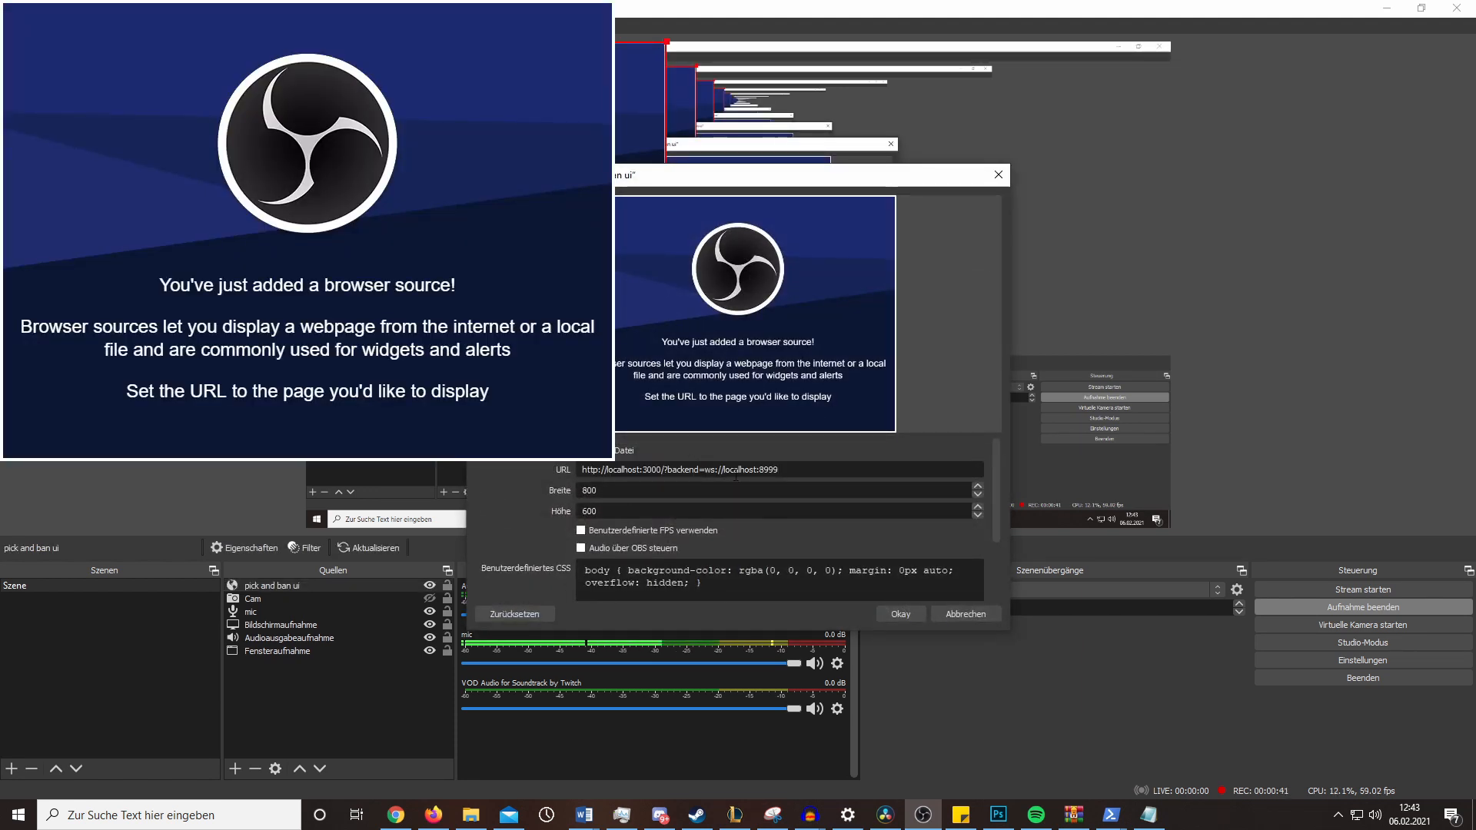
pyautogui.doubleClick(611, 490)
pyautogui.write('1920')
pyautogui.write('1080')
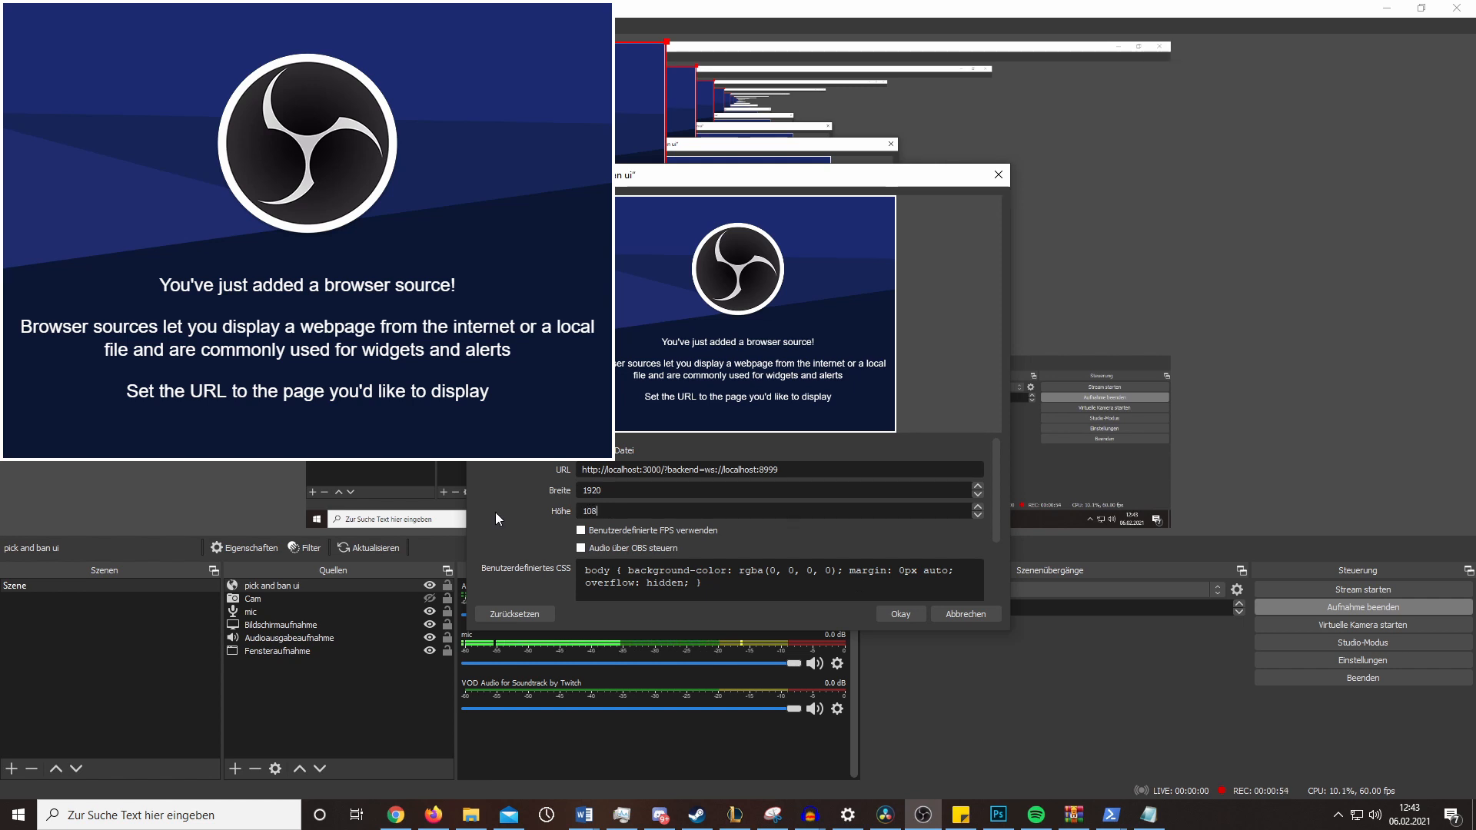
pyautogui.press('Return')
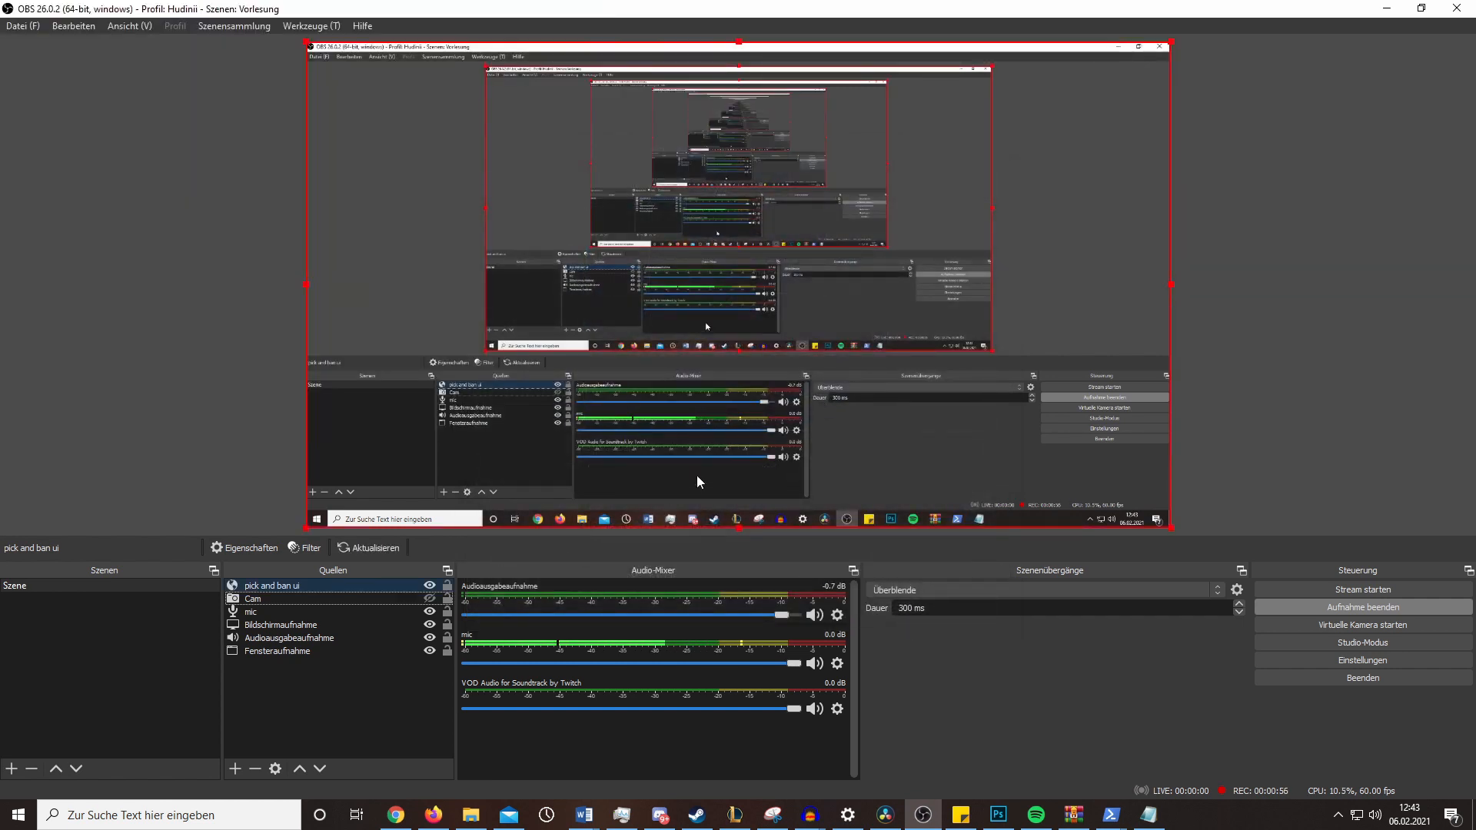
# In the League of Legends client, create a custom game, start champion select, and return to OBS to view the overlay
pyautogui.click(735, 815)
pyautogui.click(404, 111)
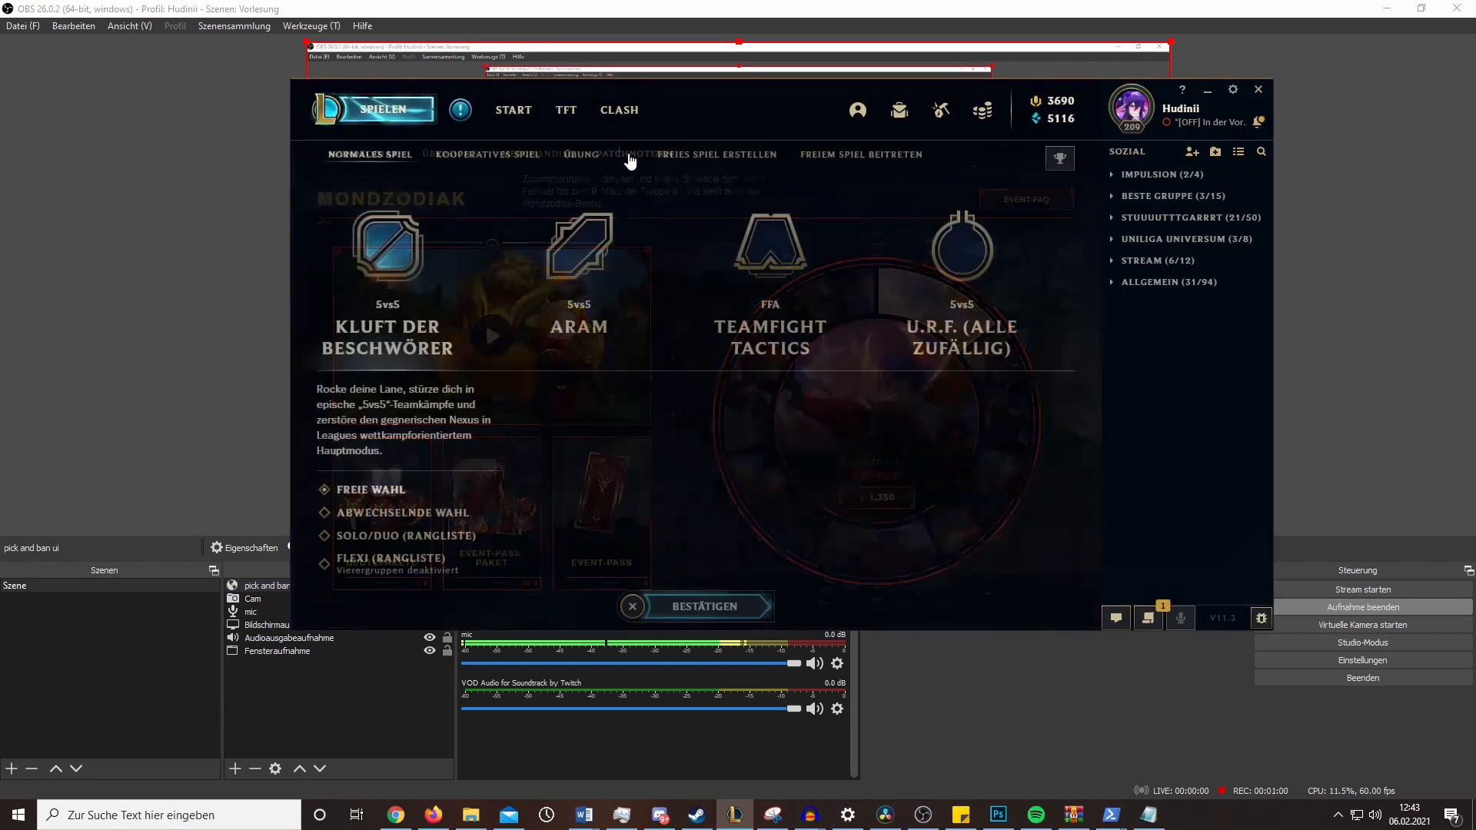
pyautogui.click(674, 158)
pyautogui.click(712, 608)
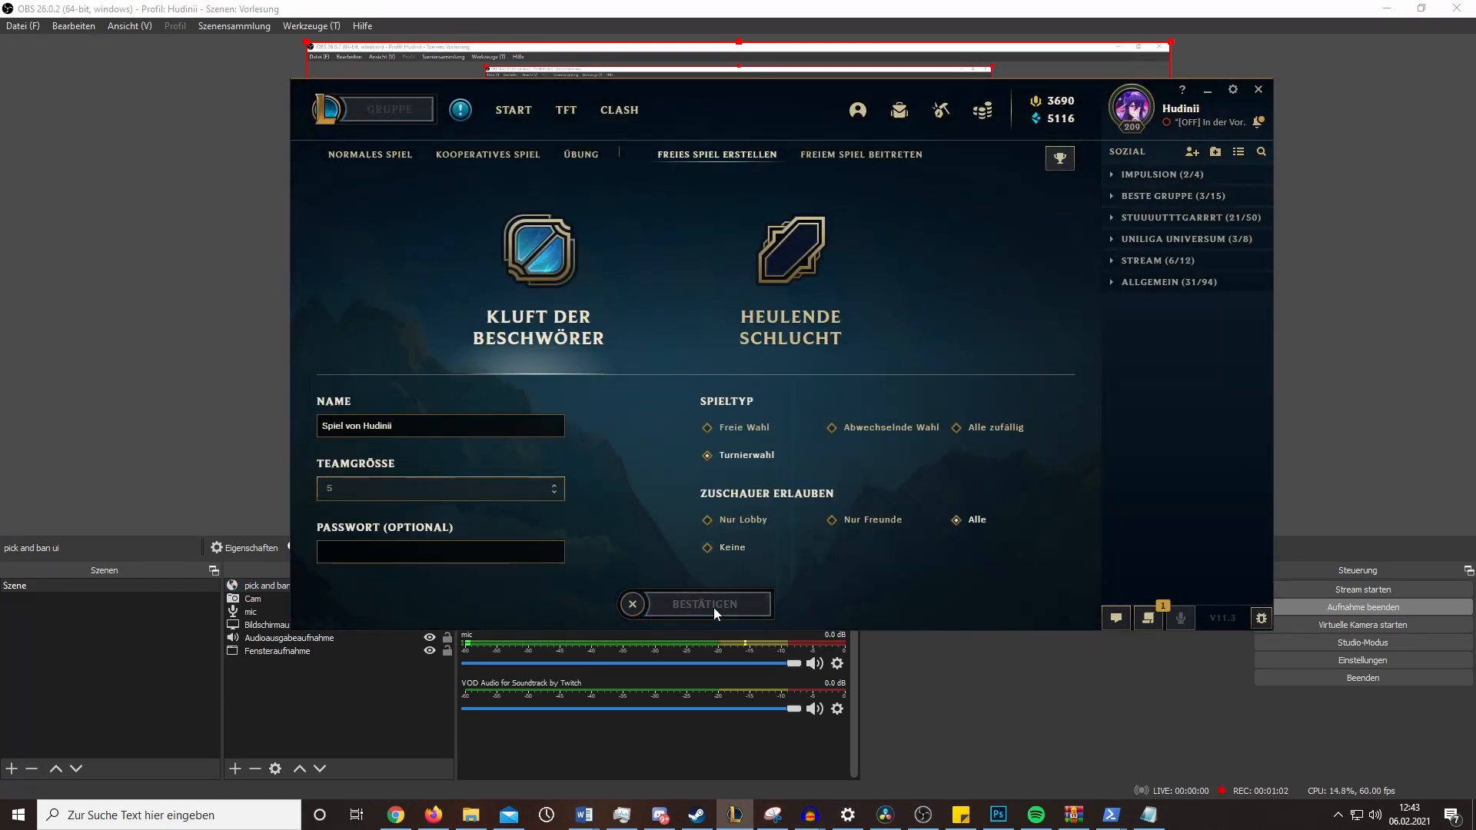
pyautogui.click(704, 604)
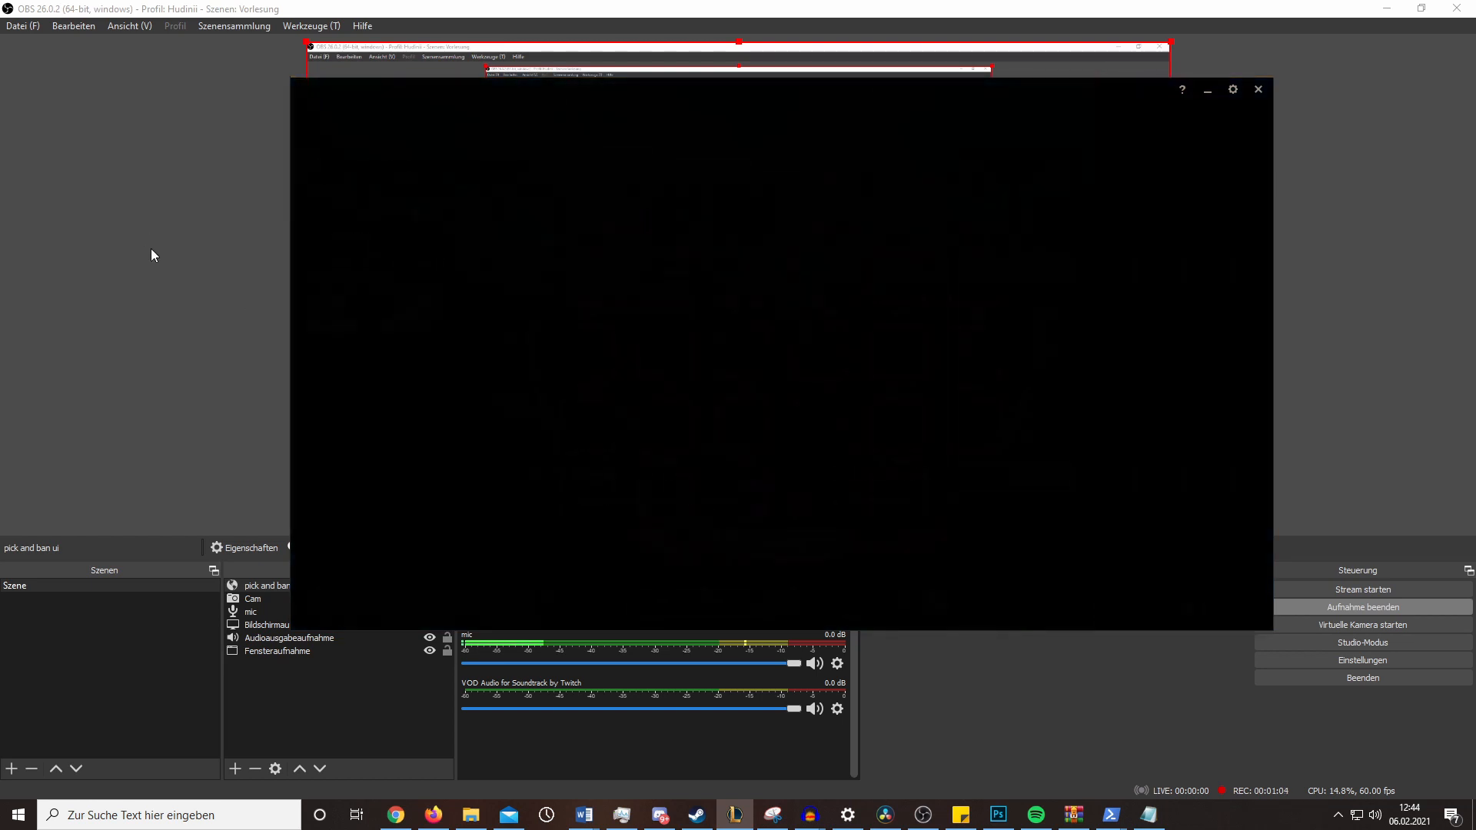
pyautogui.click(151, 247)
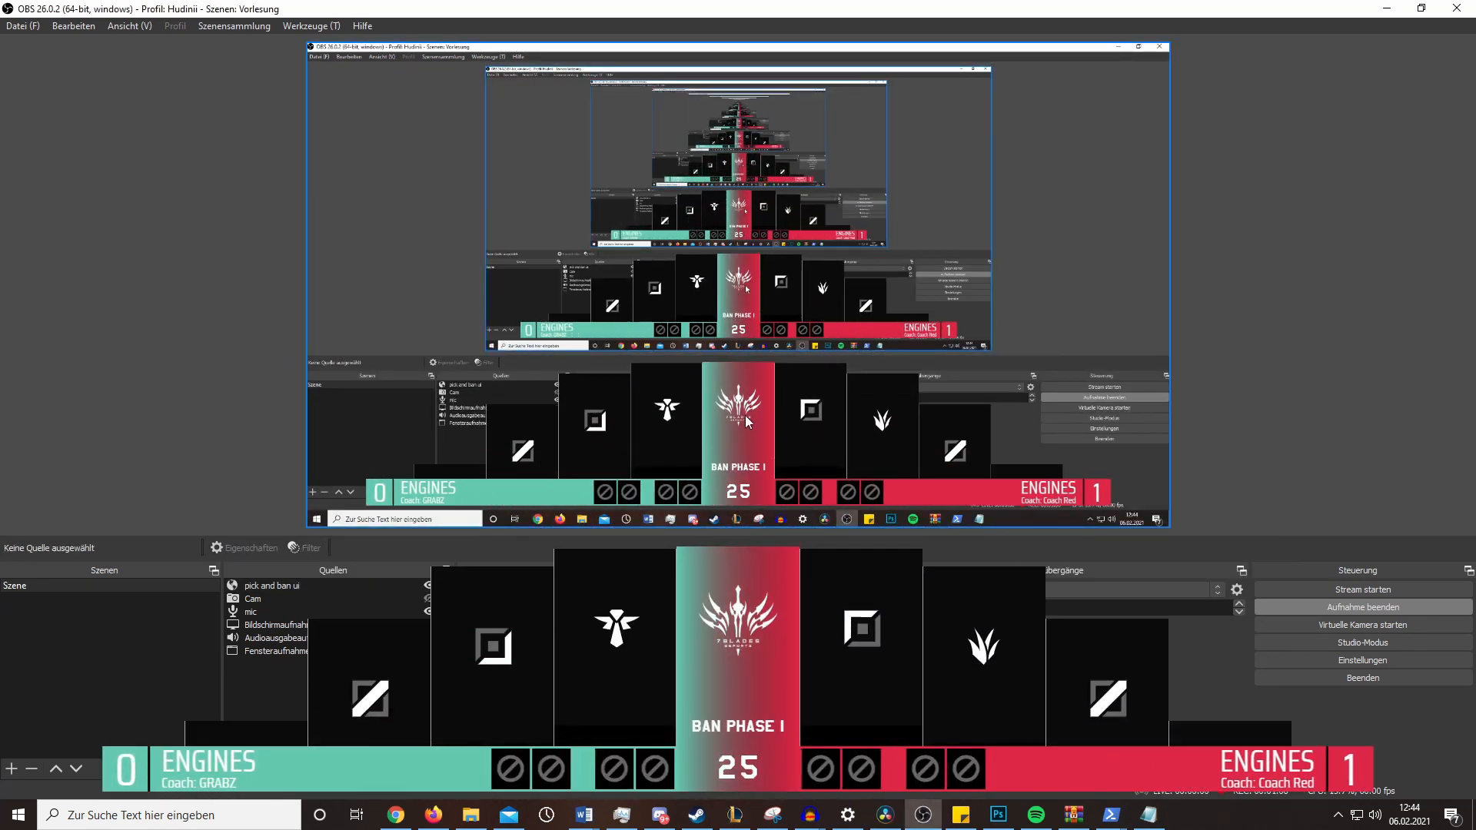